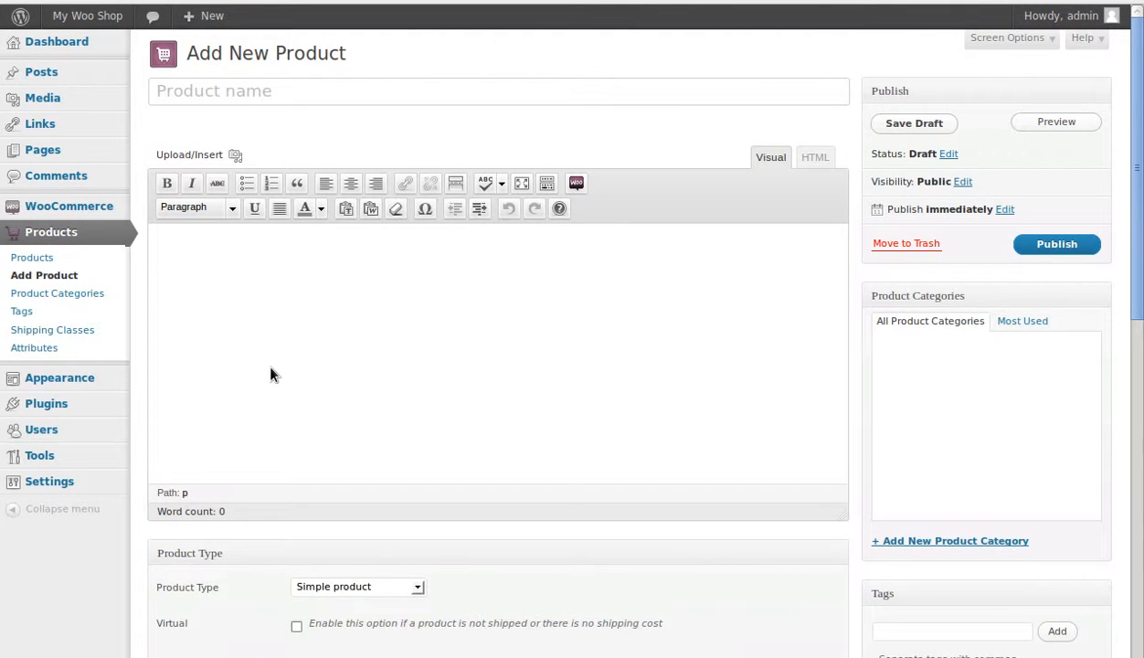
Name the new product "New phone".
click(252, 92)
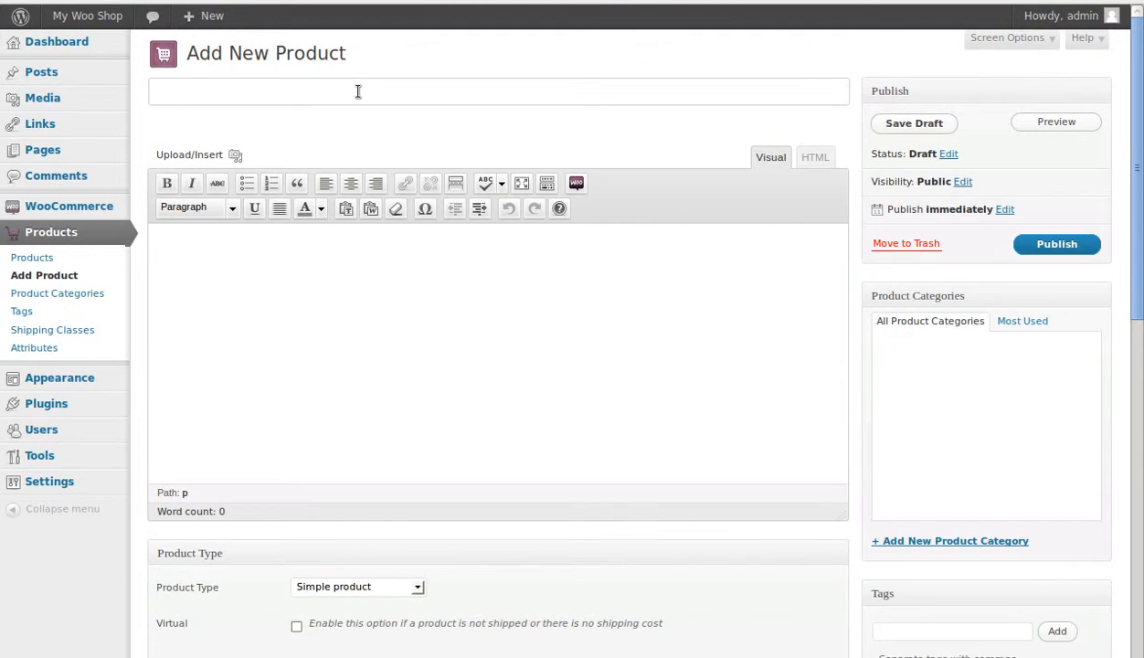
text(New )
text(phio)
key(BackSpace)
key(BackSpace)
text(o)
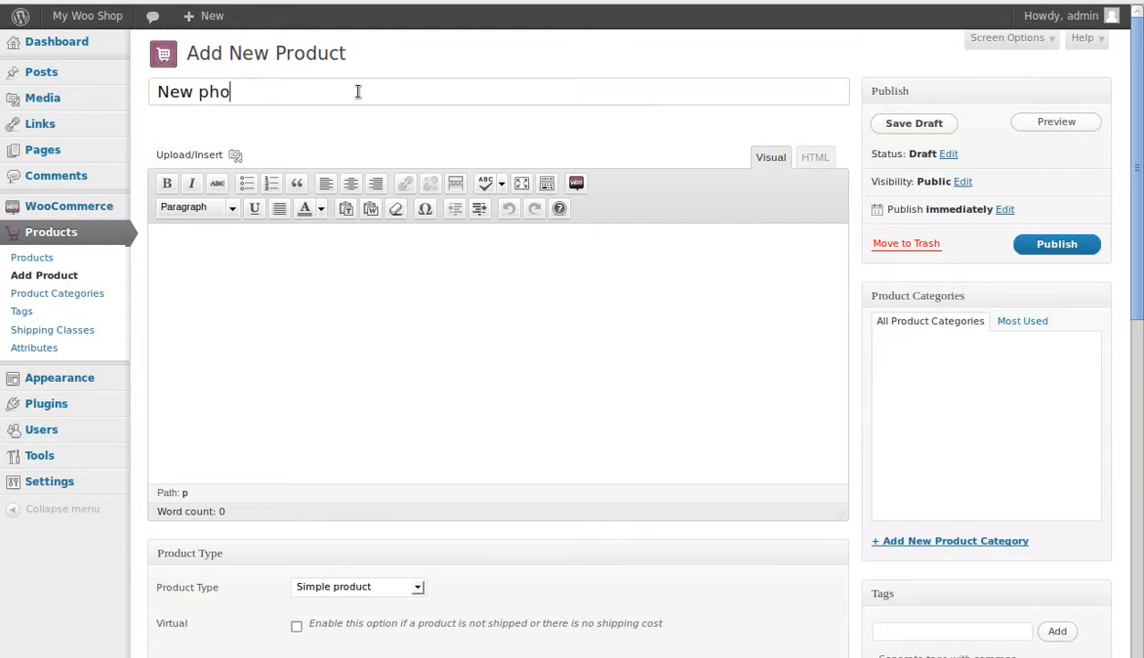
text(ne)
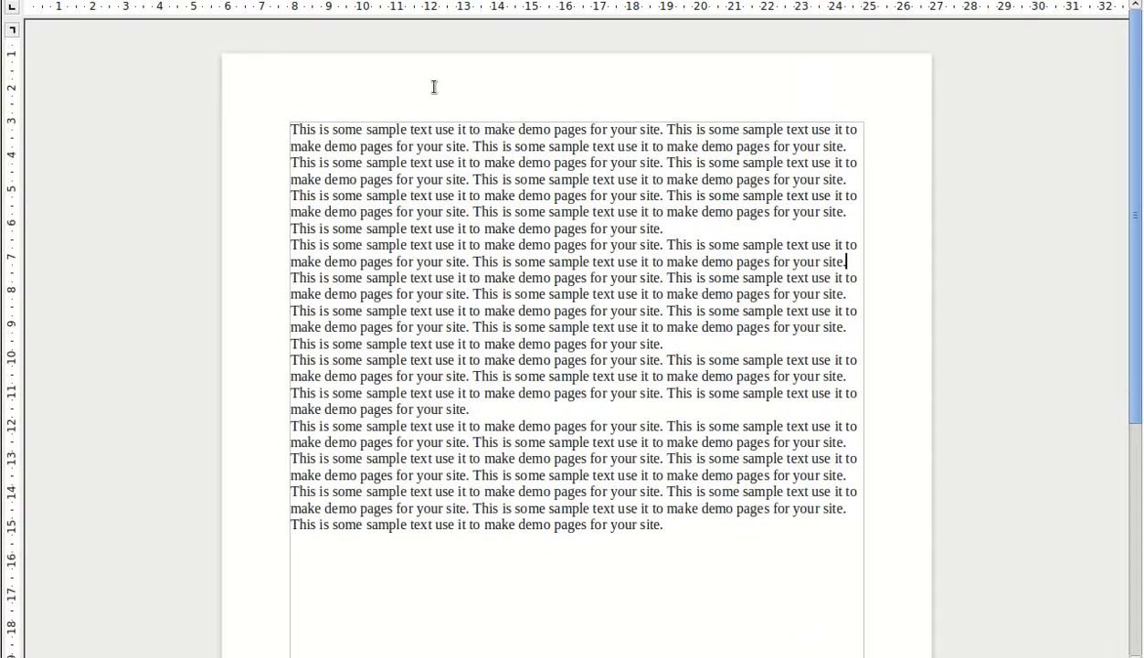
Switch to the word processor and copy the first paragraph of the sample text document.
drag(665, 230, 298, 134)
right_click(290, 133)
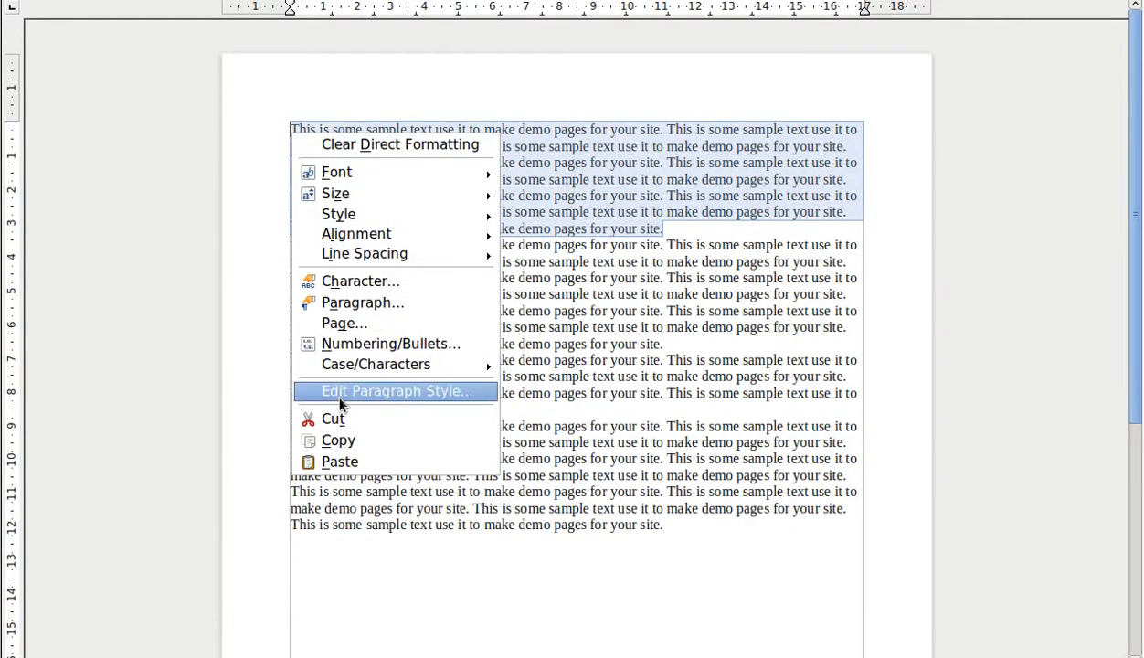
click(326, 444)
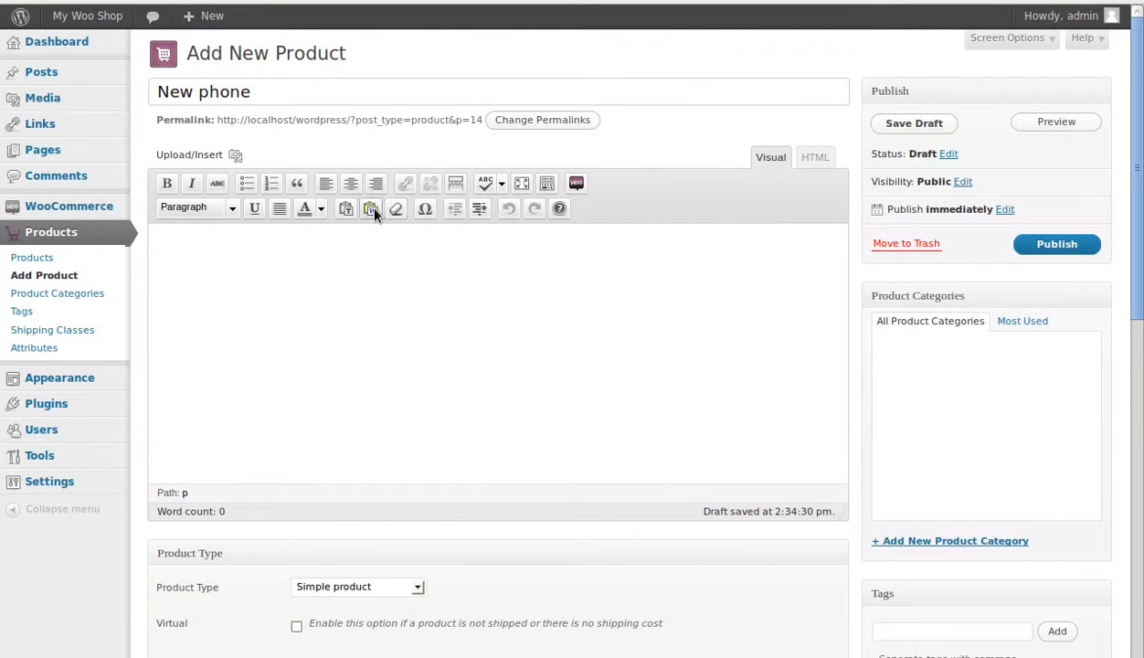
Insert the copied paragraph into the WordPress product description using Paste from Word.
click(371, 209)
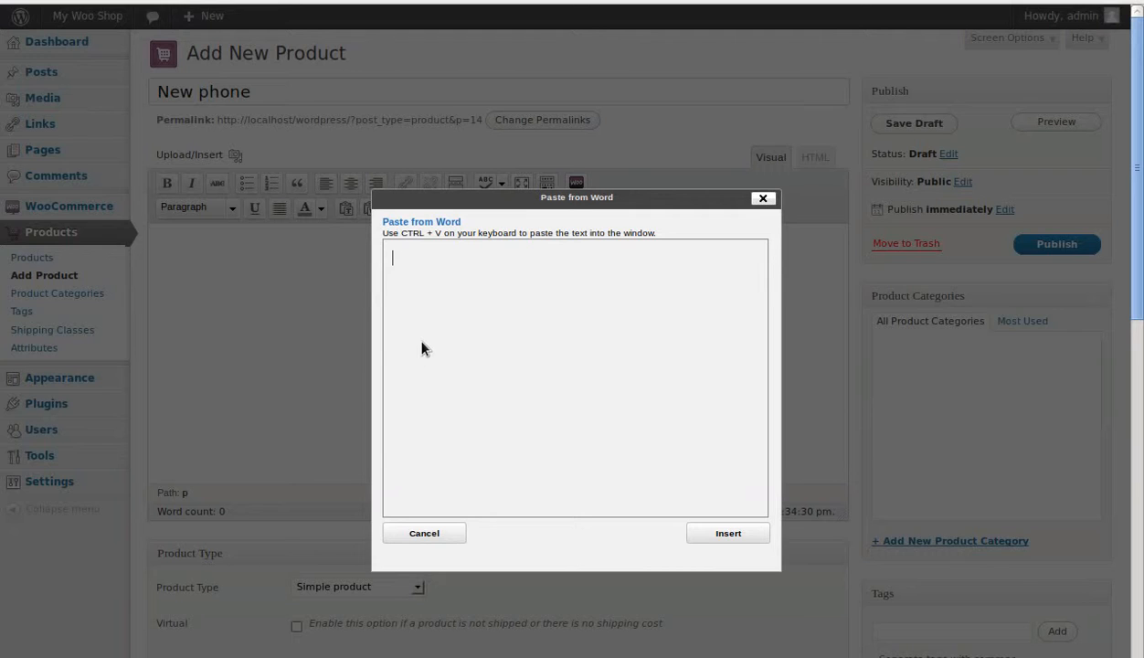
key(ctrl+v)
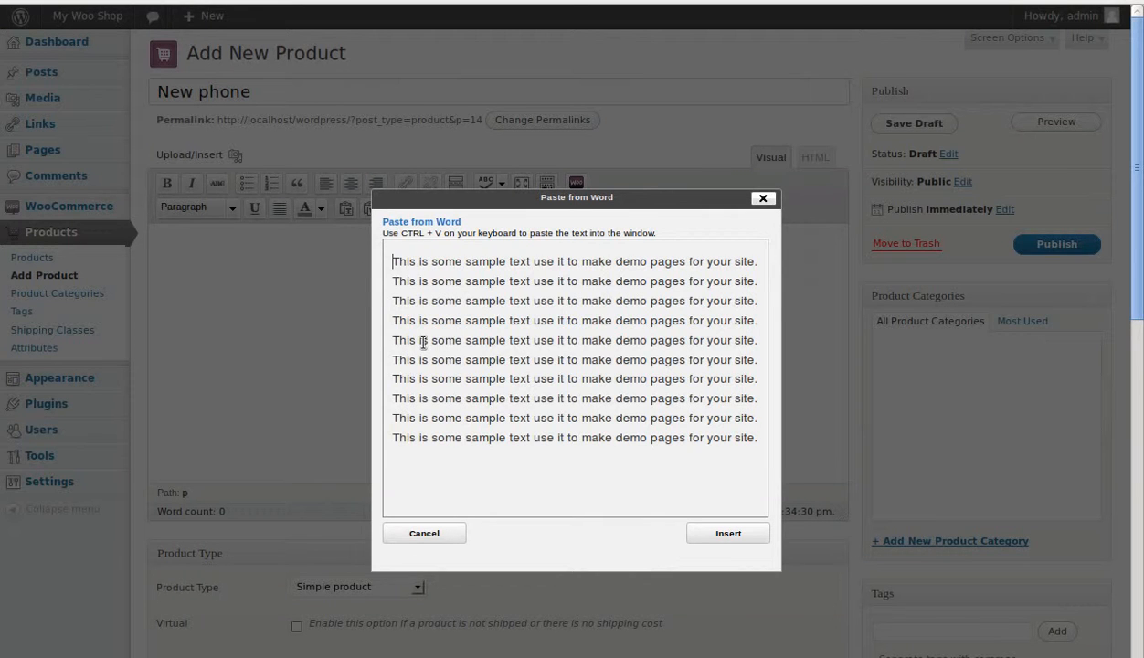
click(731, 534)
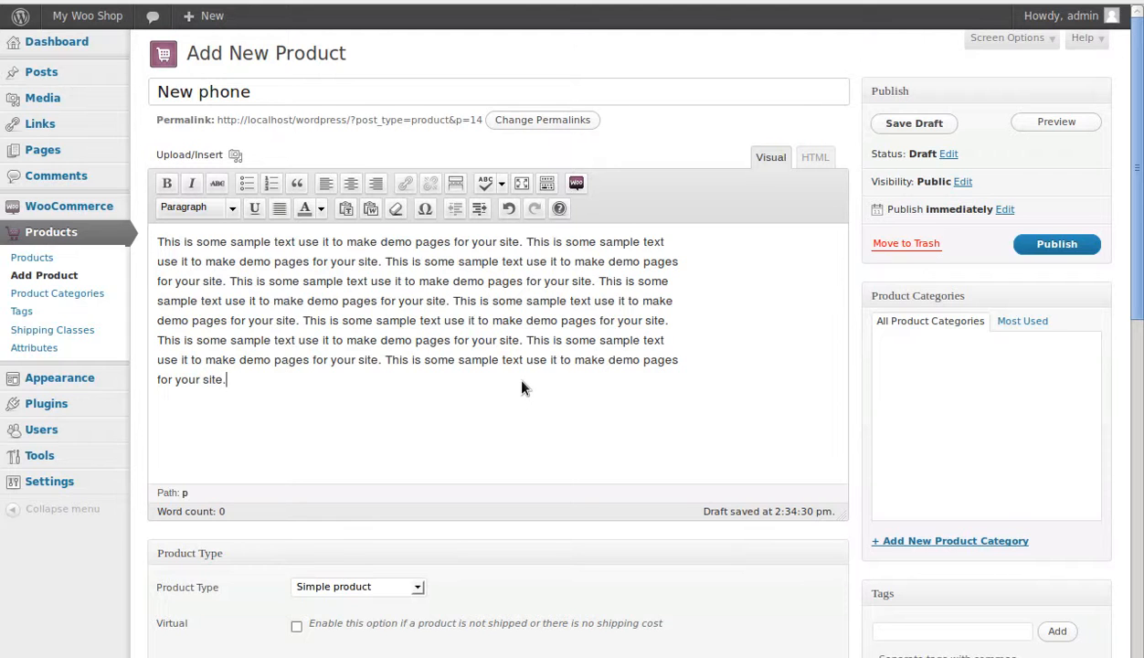
Upload p5.jpg from the Desktop folder as a candidate for the product's featured image.
scroll(522, 387, down, 3)
scroll(523, 387, down, 5)
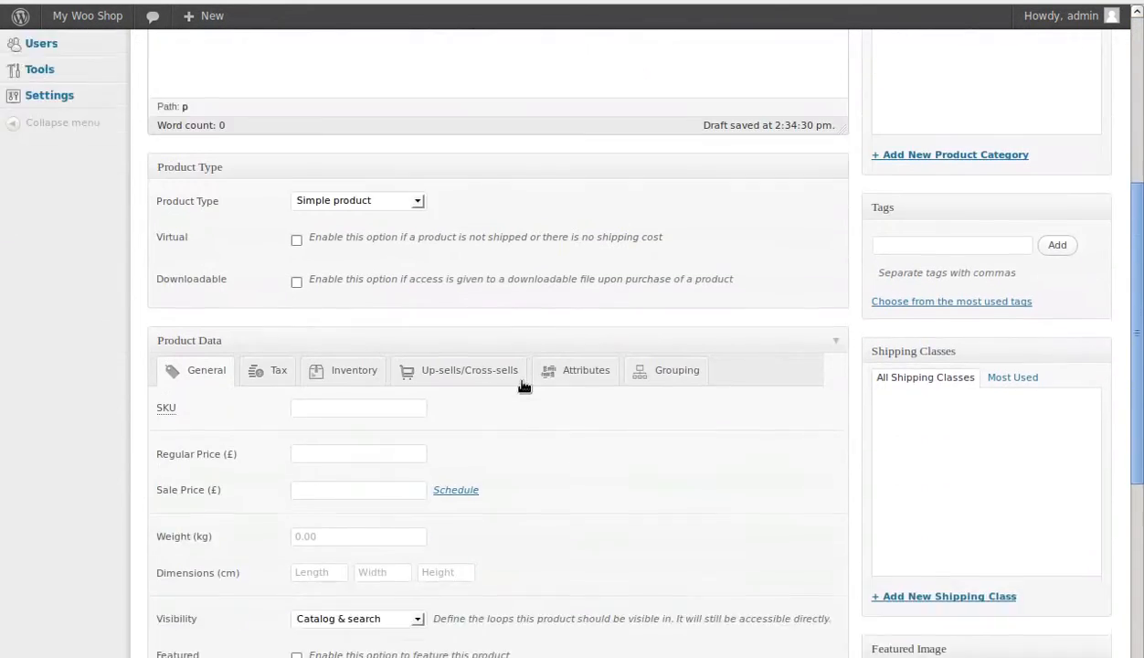
scroll(522, 387, down, 2)
scroll(523, 387, down, 1)
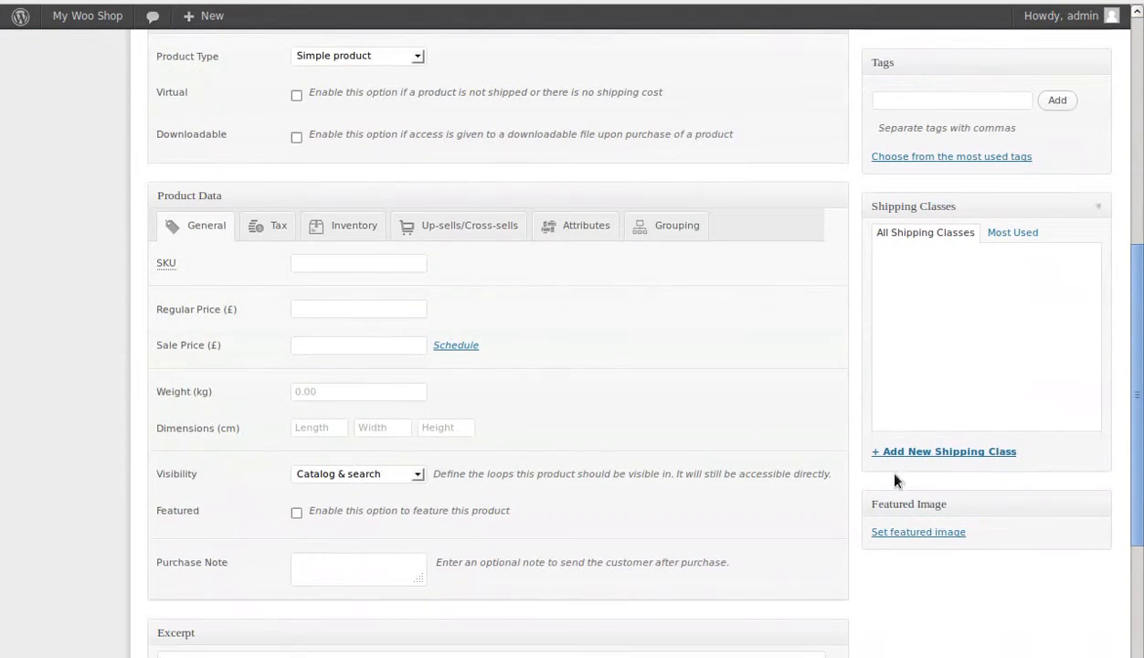
click(903, 537)
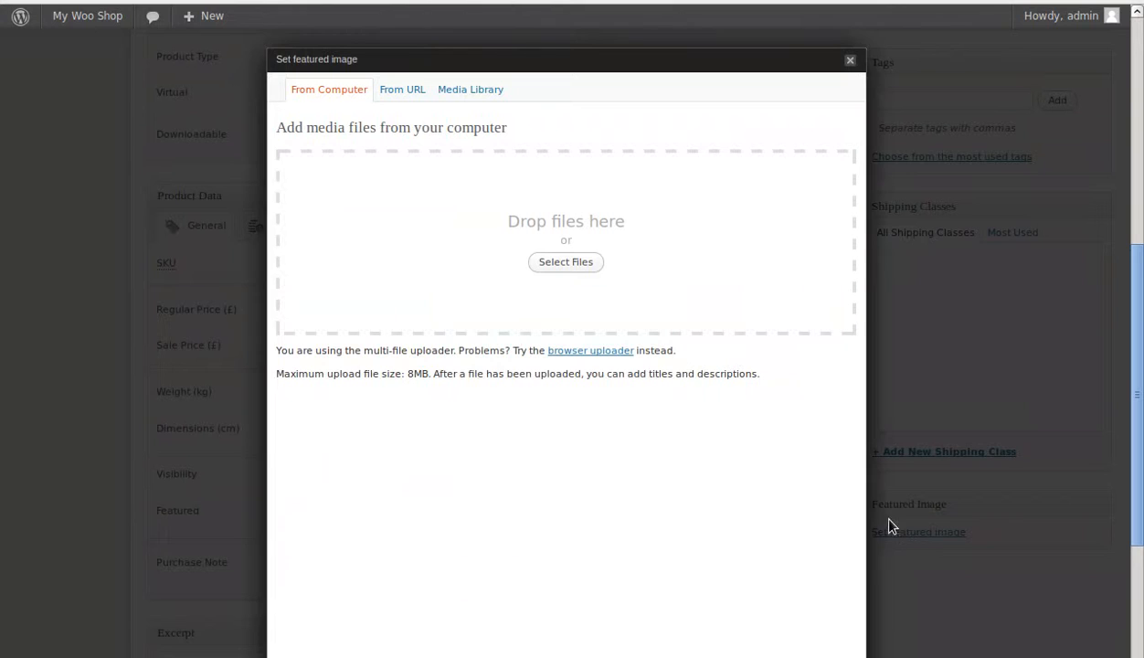
click(596, 264)
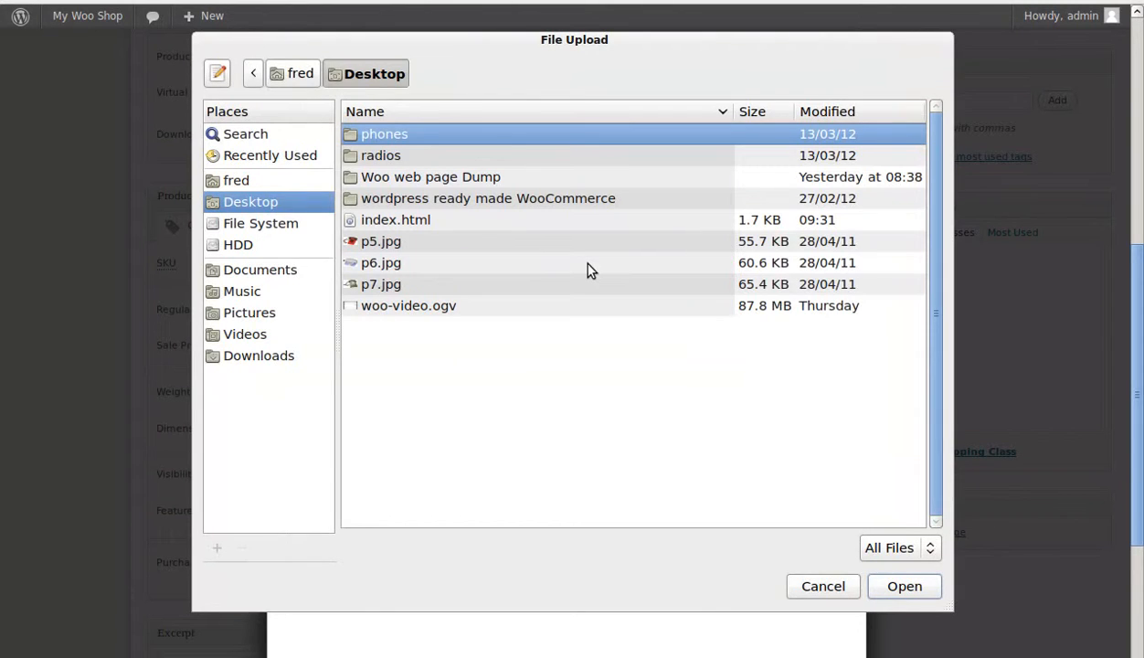
click(381, 245)
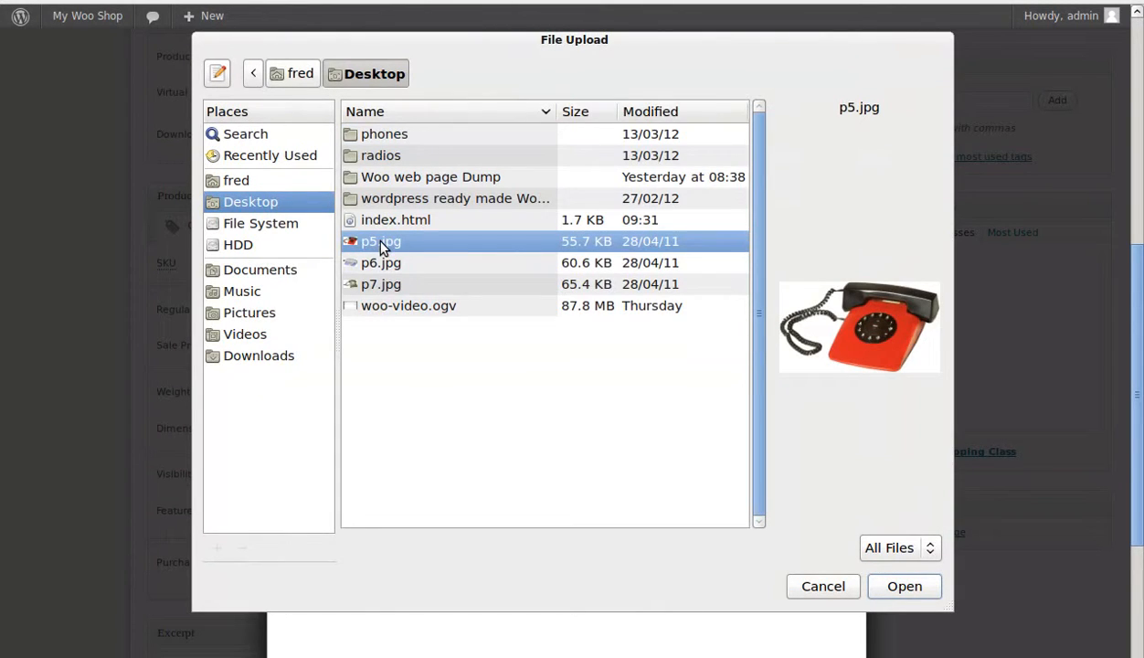
click(910, 591)
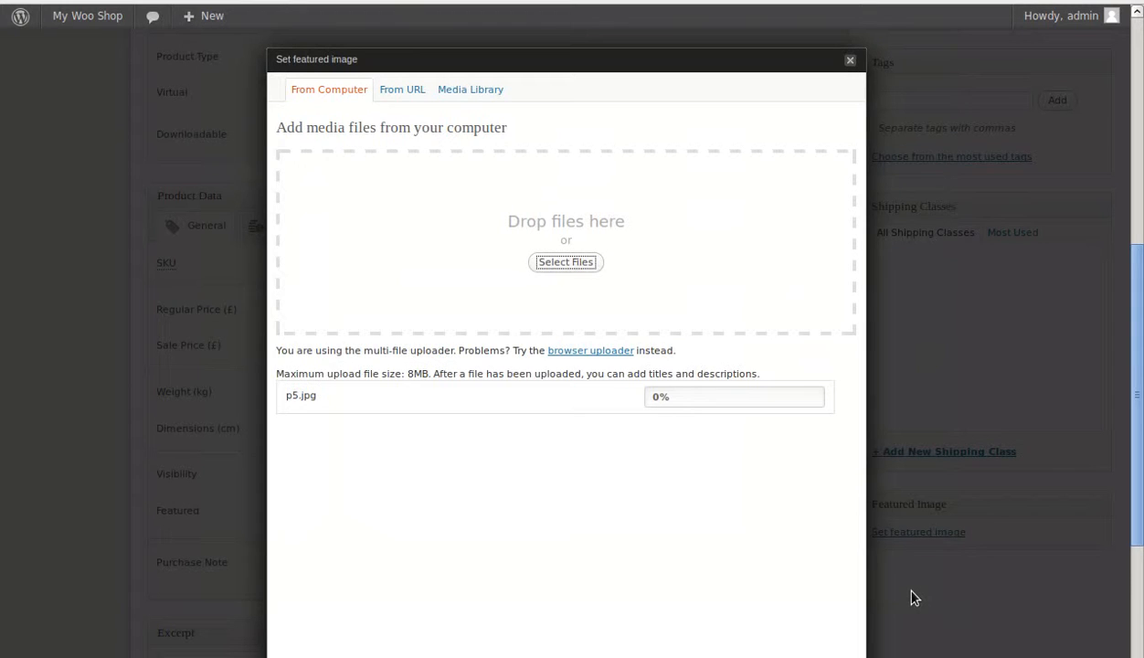
Use the uploaded red telephone picture as the product's featured image and close the image dialog.
scroll(747, 475, down, 4)
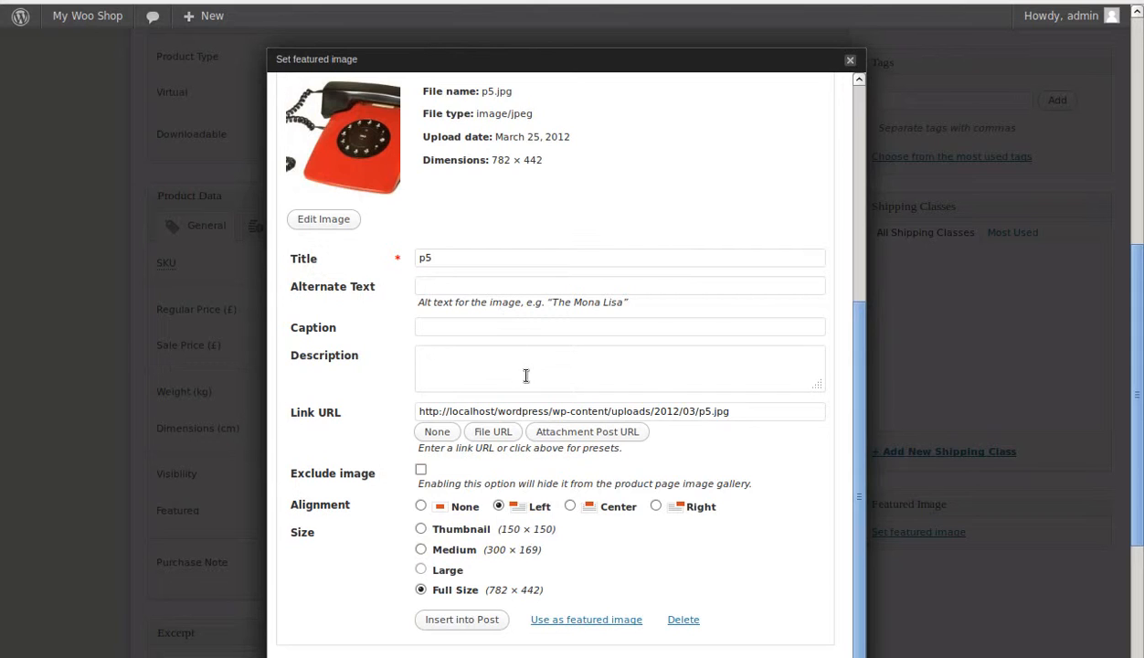
scroll(662, 443, down, 3)
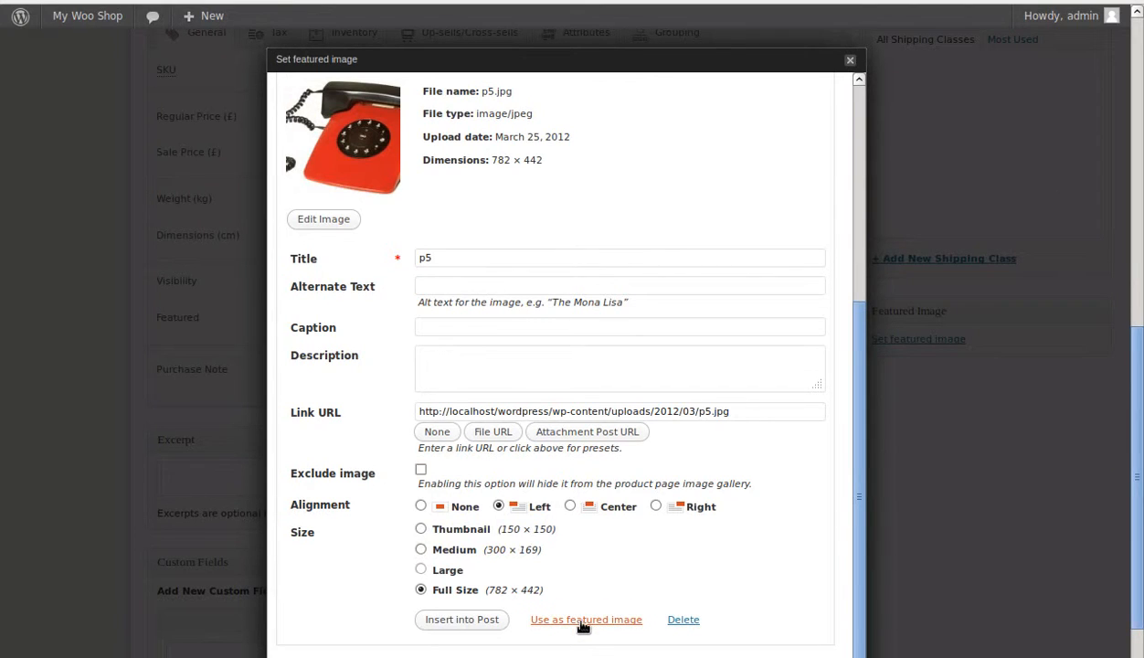
click(583, 625)
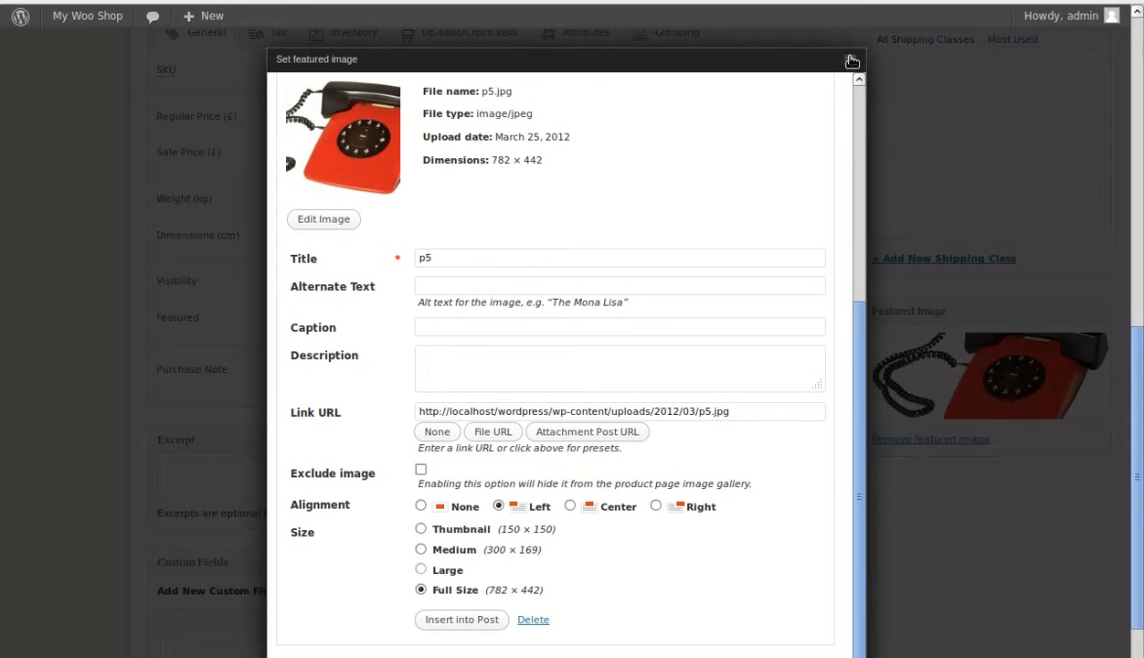
click(851, 62)
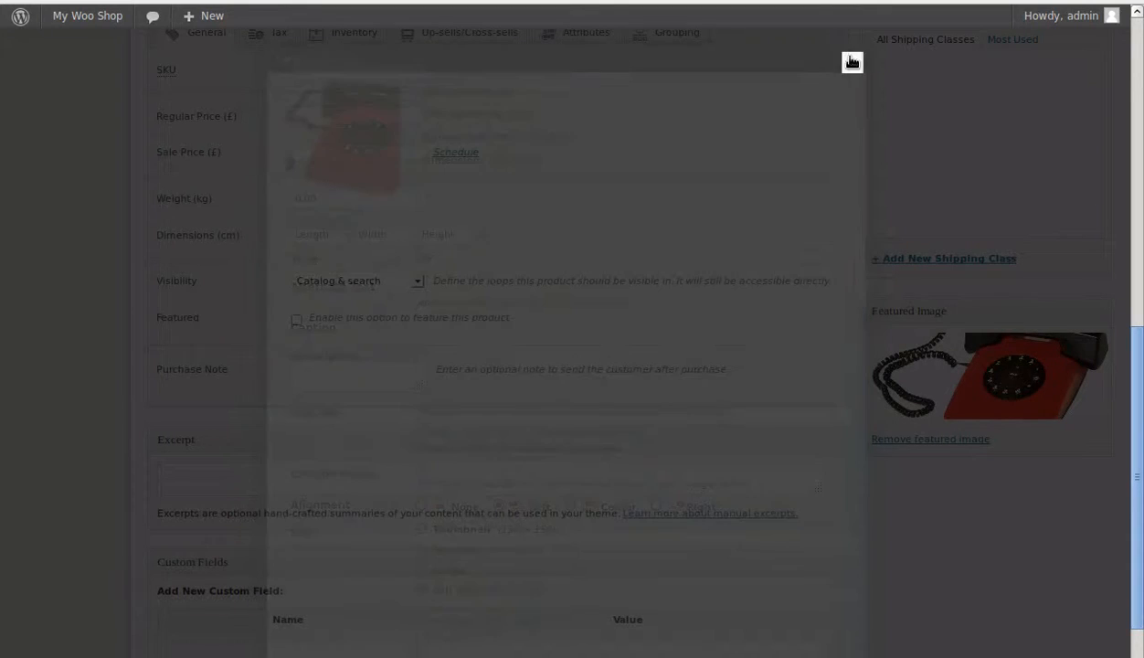
Change the product type to Variable product.
scroll(704, 272, up, 5)
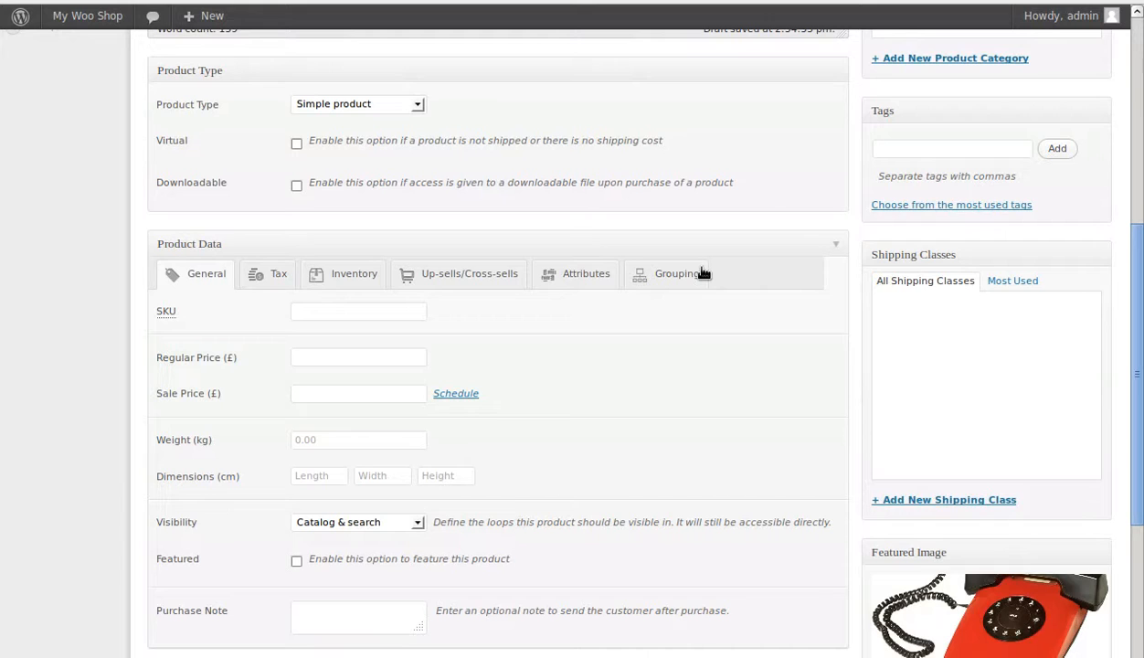
scroll(702, 274, up, 4)
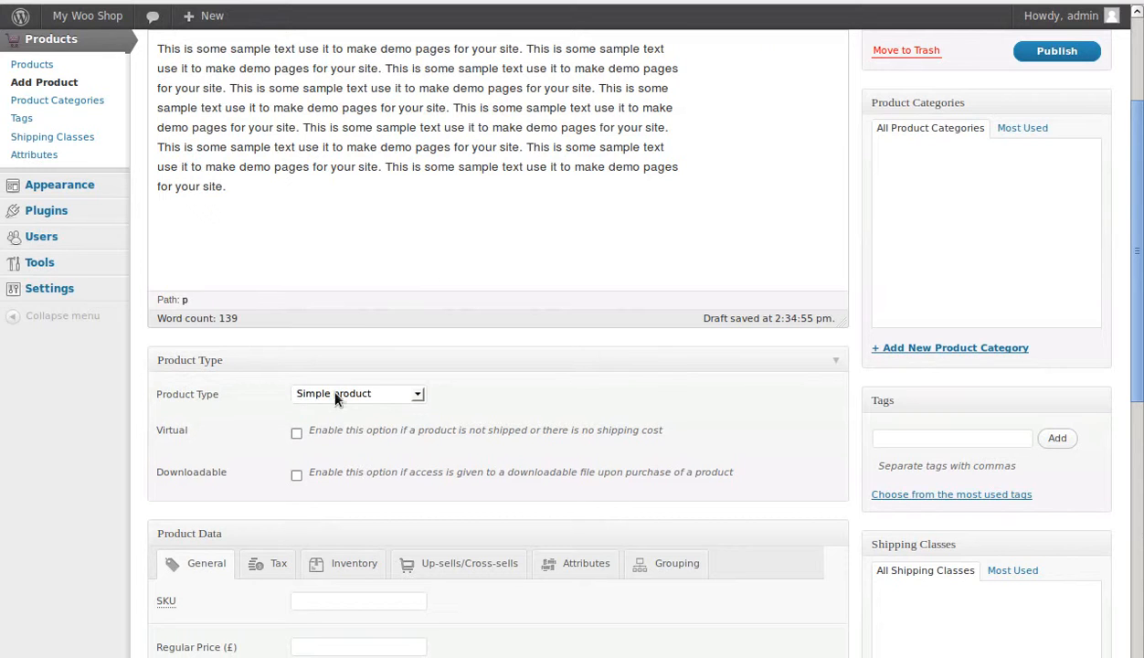
scroll(592, 469, down, 4)
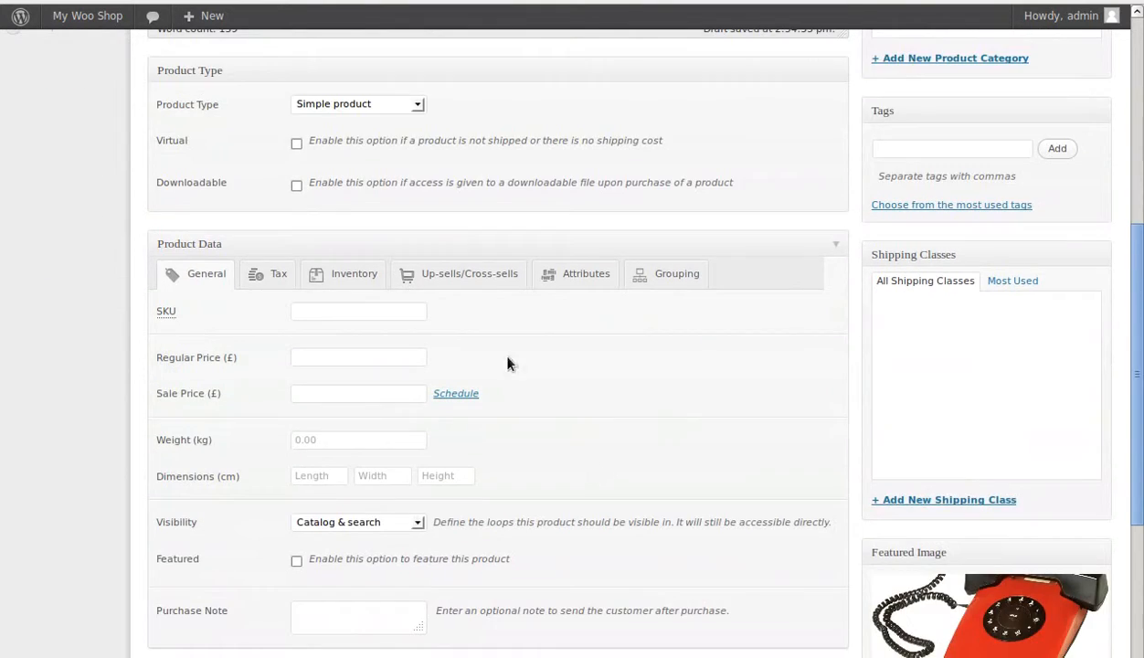
scroll(438, 496, down, 6)
scroll(438, 497, up, 10)
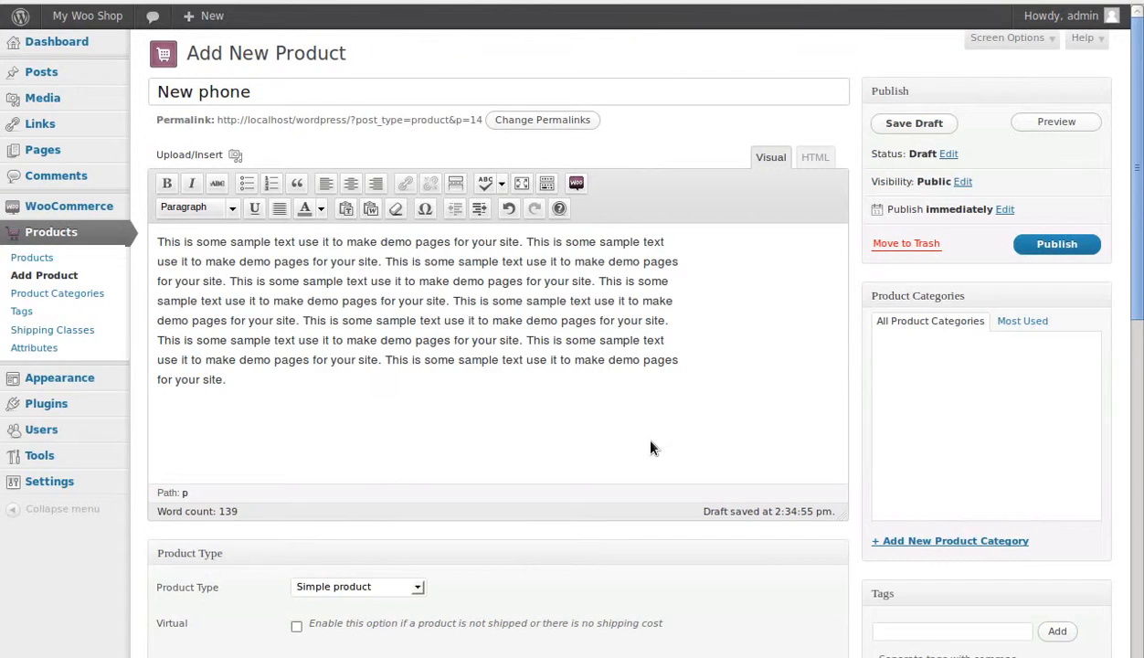
scroll(652, 447, down, 5)
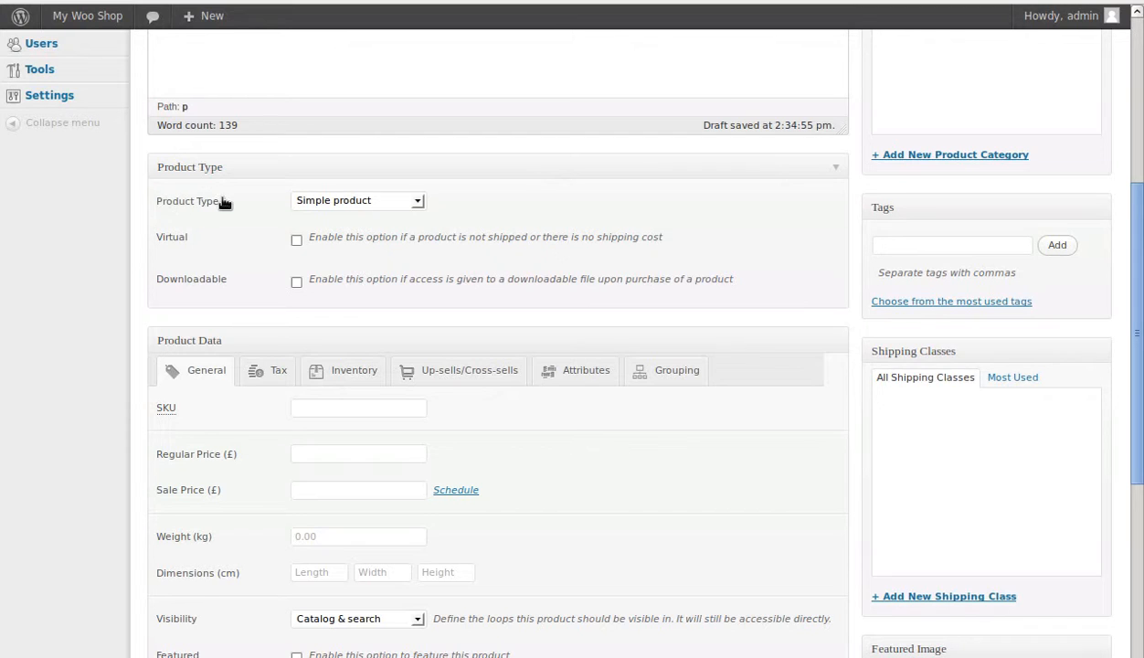
click(416, 201)
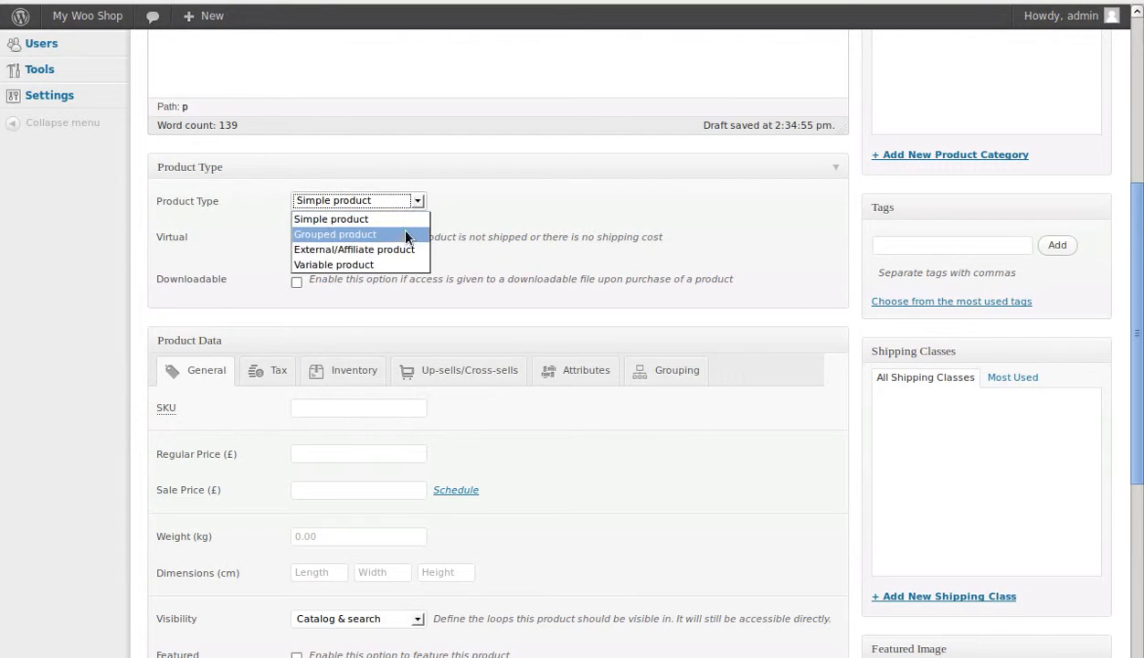
click(370, 265)
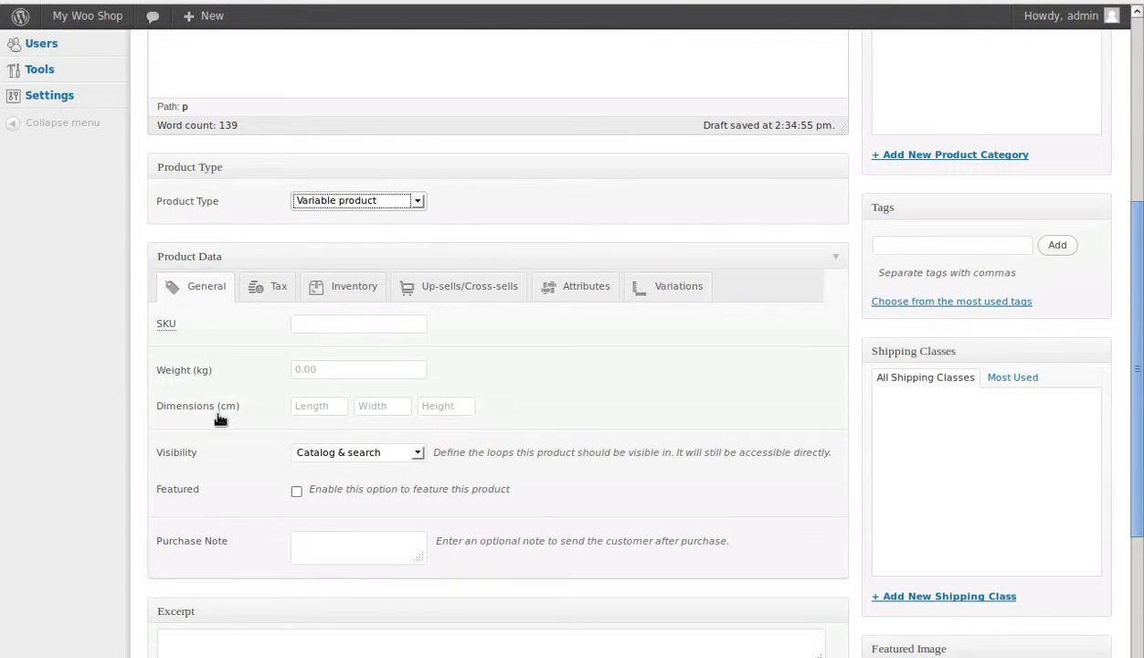
Set the weight to 1.4 kg and the dimensions to 22 × 22 × 11 cm, and mark the product as featured.
click(311, 369)
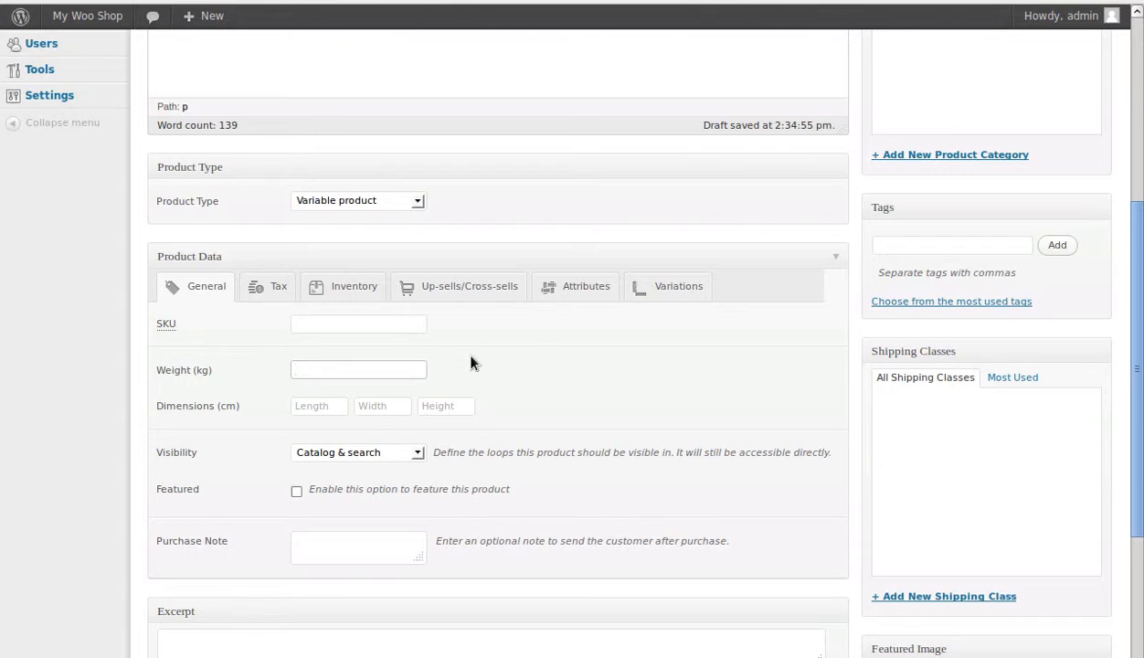
text(1)
click(307, 403)
click(319, 409)
text(22)
click(393, 406)
text(22)
click(437, 404)
text(11)
click(503, 391)
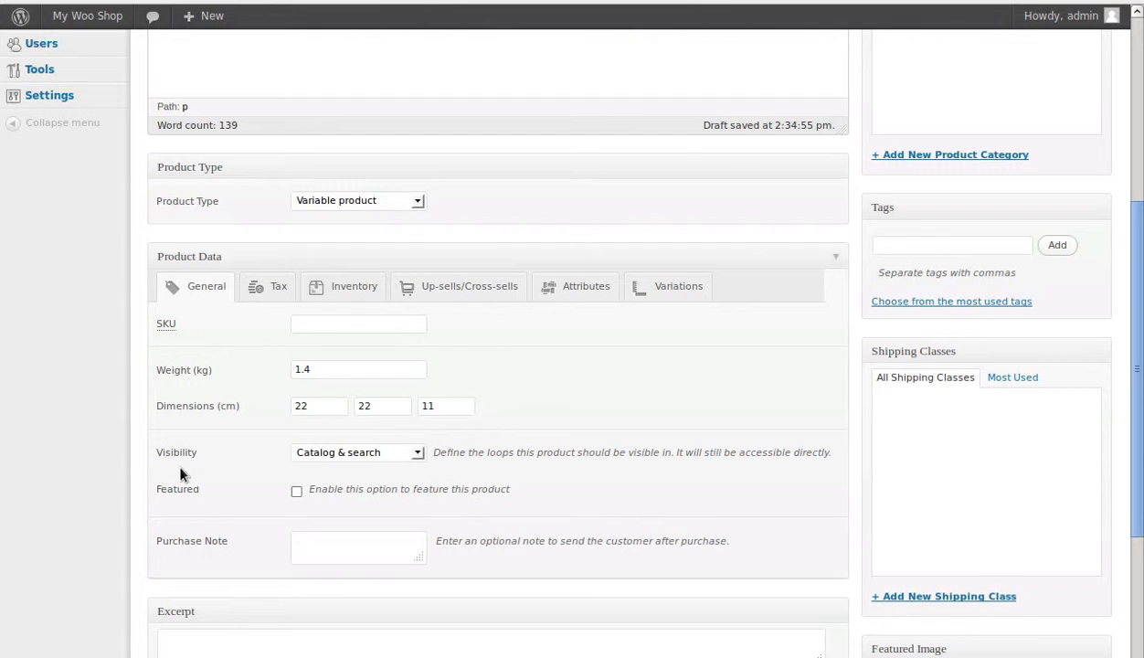
click(296, 492)
Add a custom product attribute named "colour" with the values Red|Green|Blue.
click(575, 289)
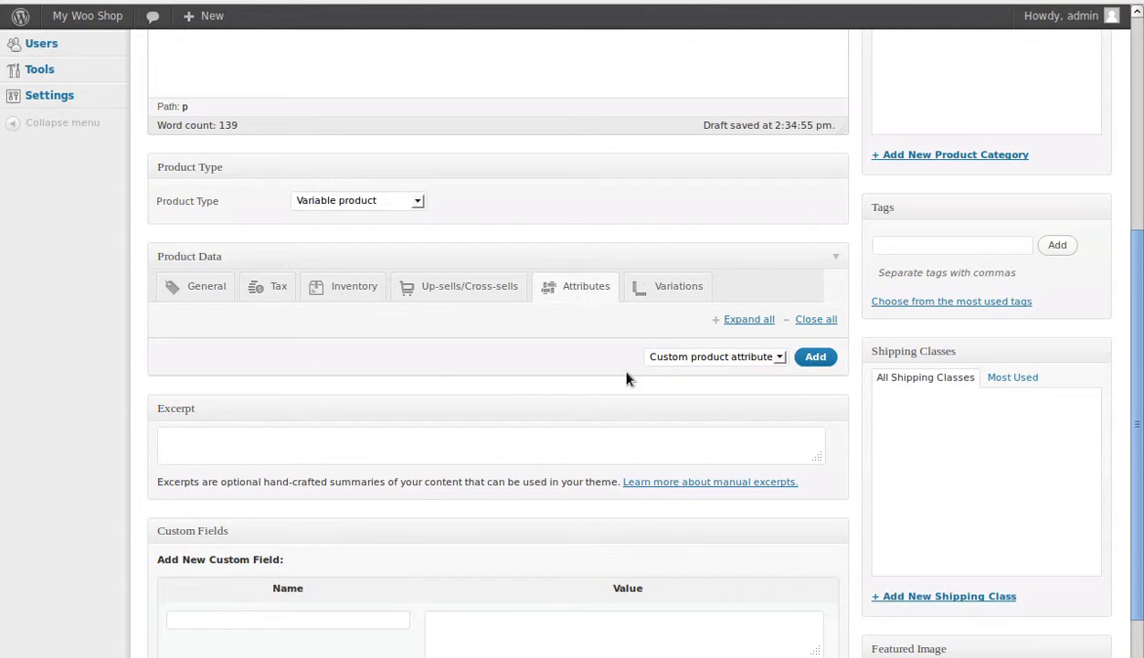
click(815, 357)
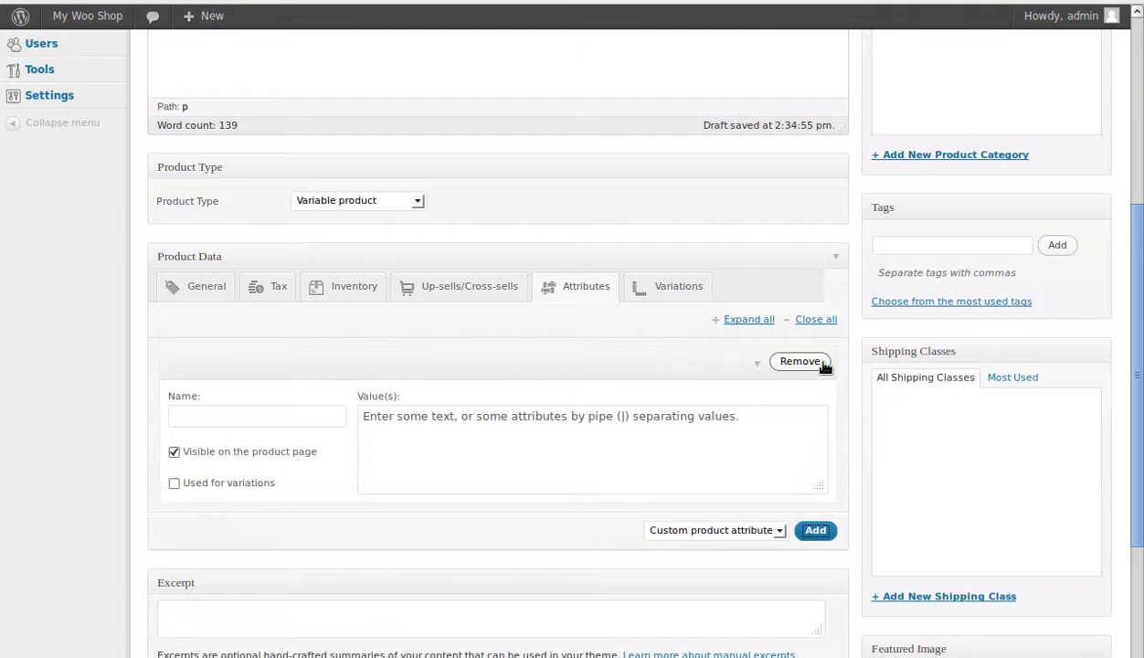
click(317, 418)
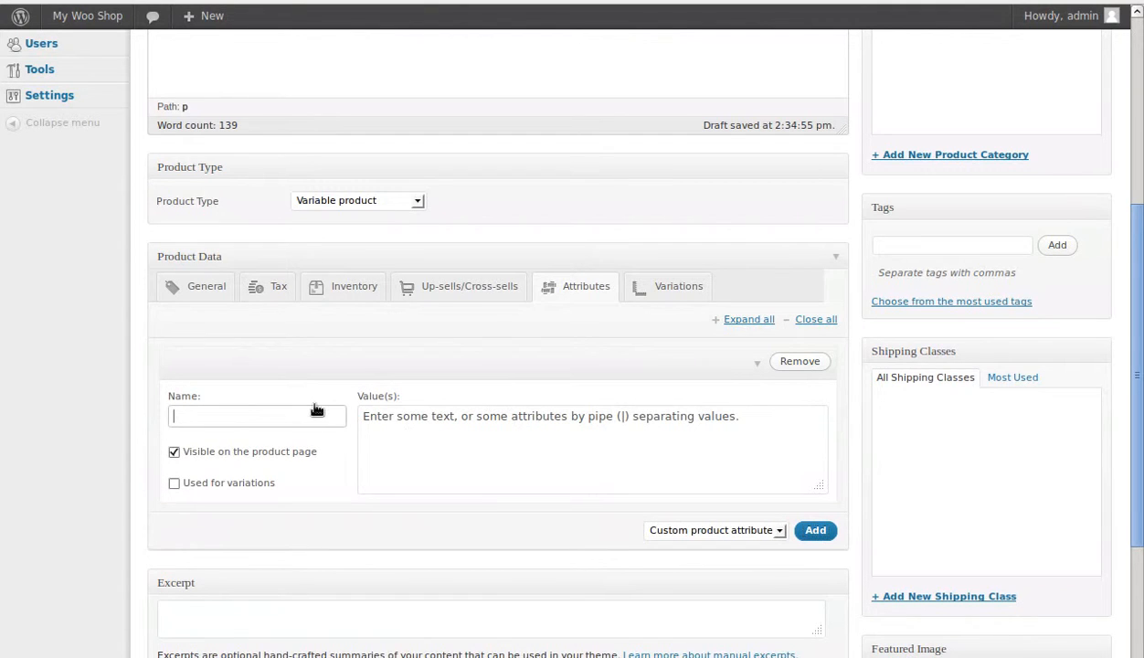
text(co)
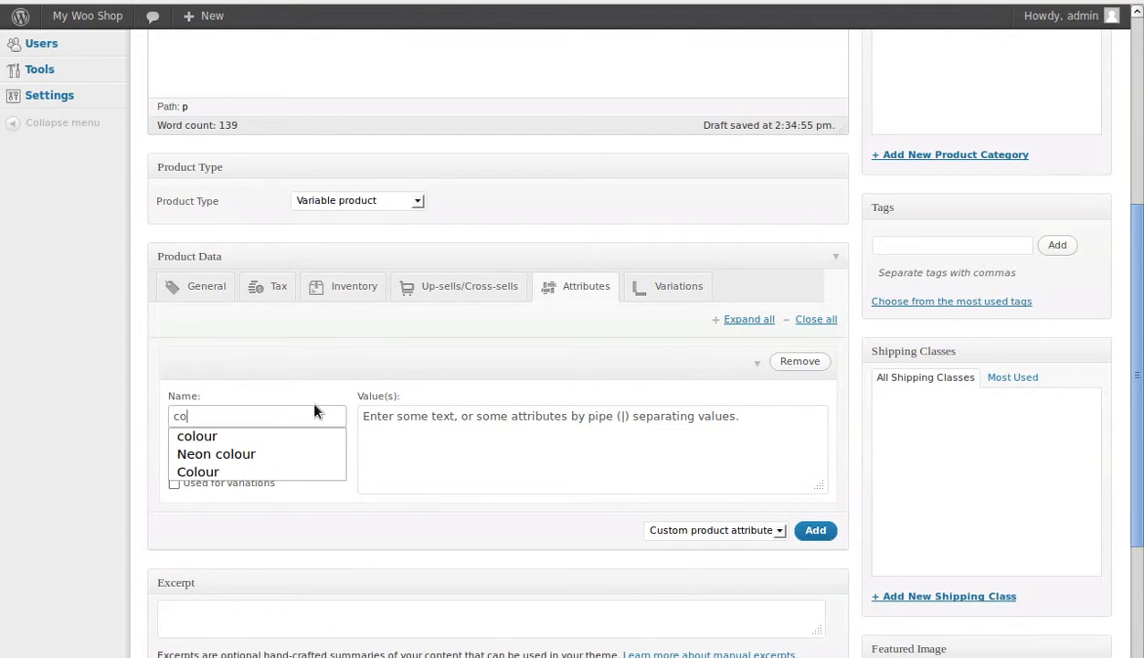
text(lour)
key(Down)
click(388, 419)
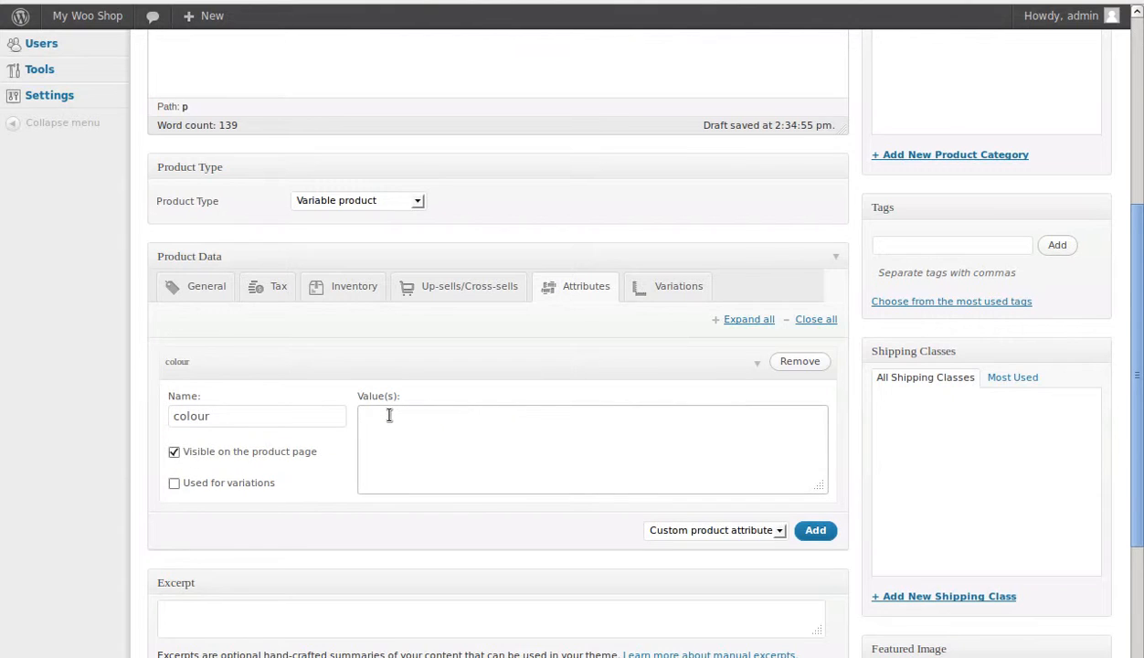
text(Red | Green | Blue)
scroll(636, 354, down, 5)
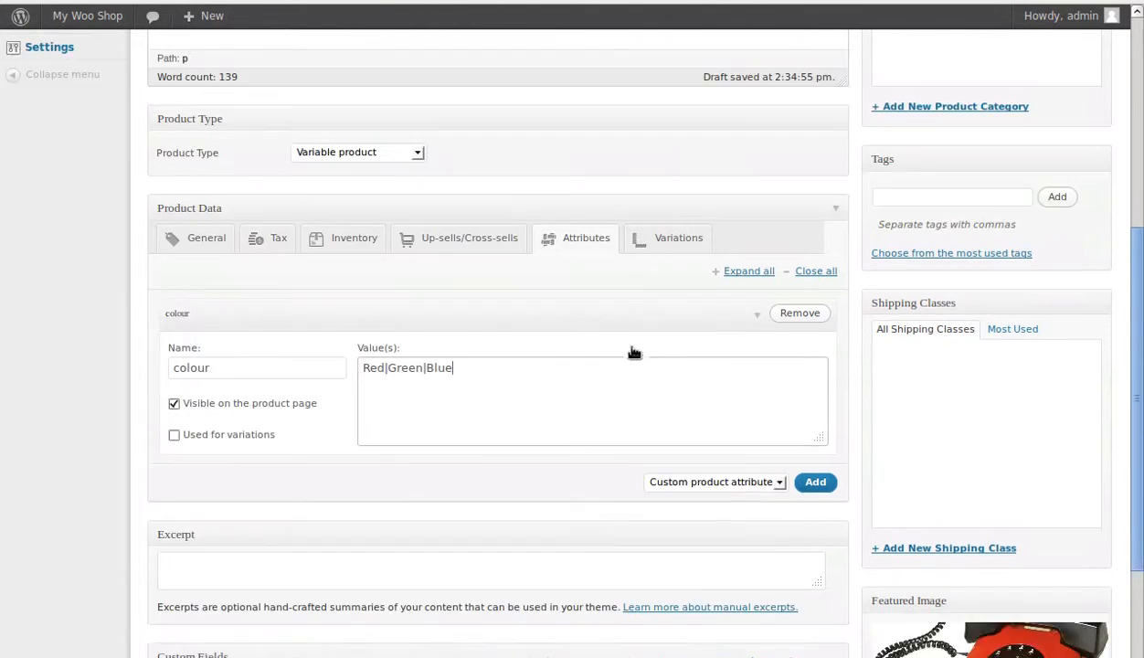
scroll(633, 344, up, 9)
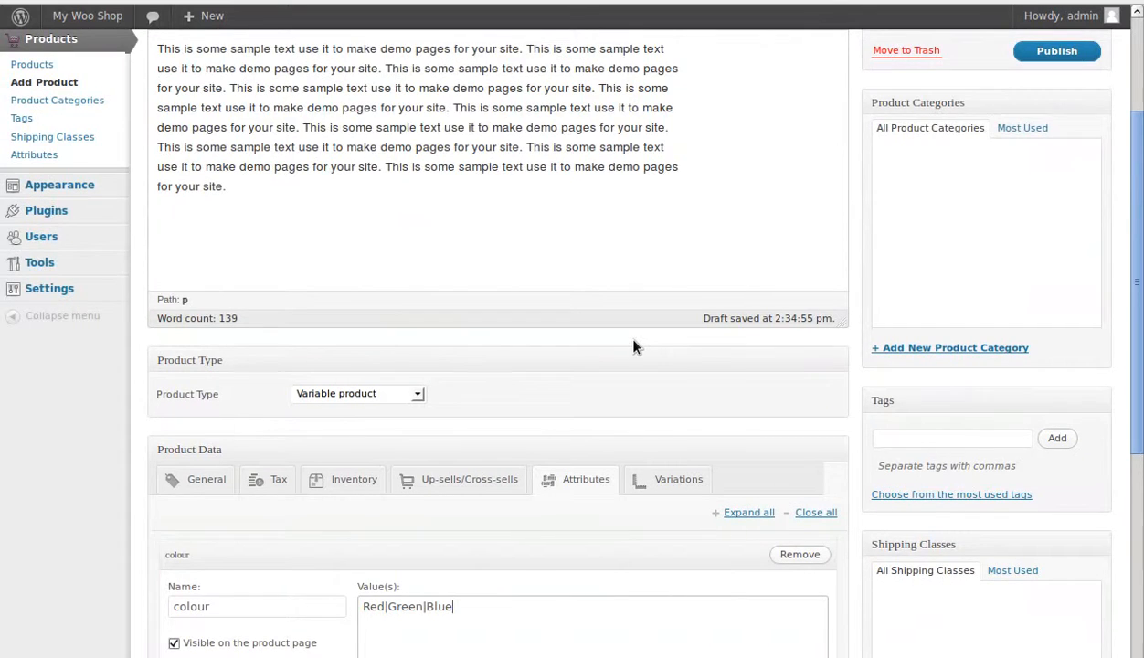
scroll(634, 345, down, 5)
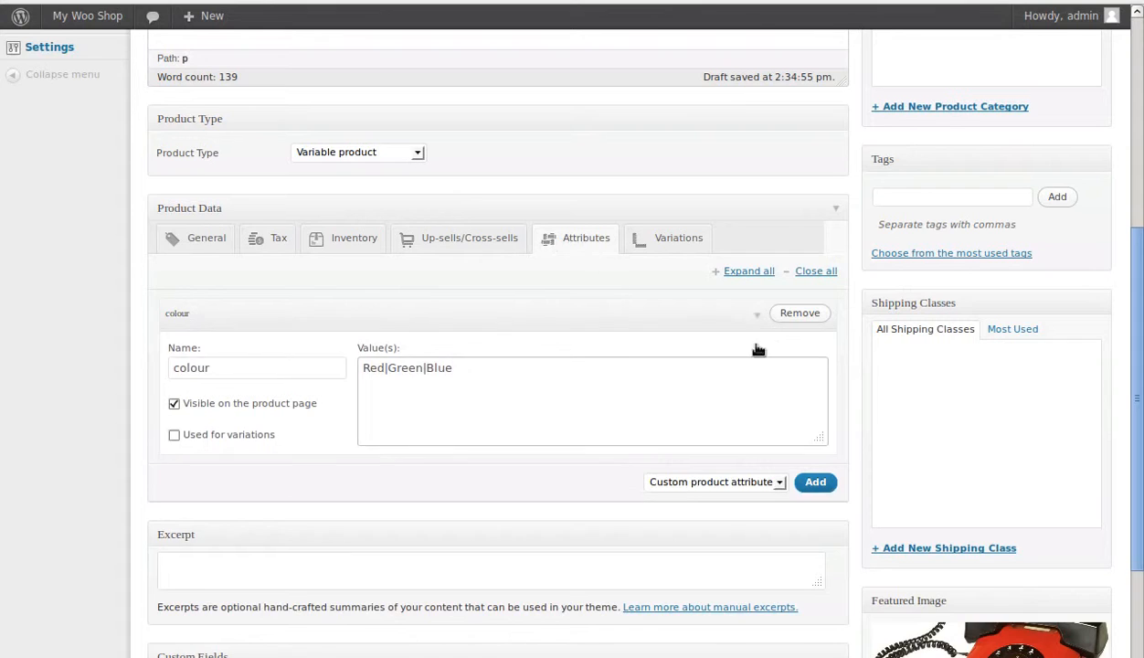
Publish the product and add a first variation with a price of 11.
scroll(722, 347, up, 9)
click(1056, 244)
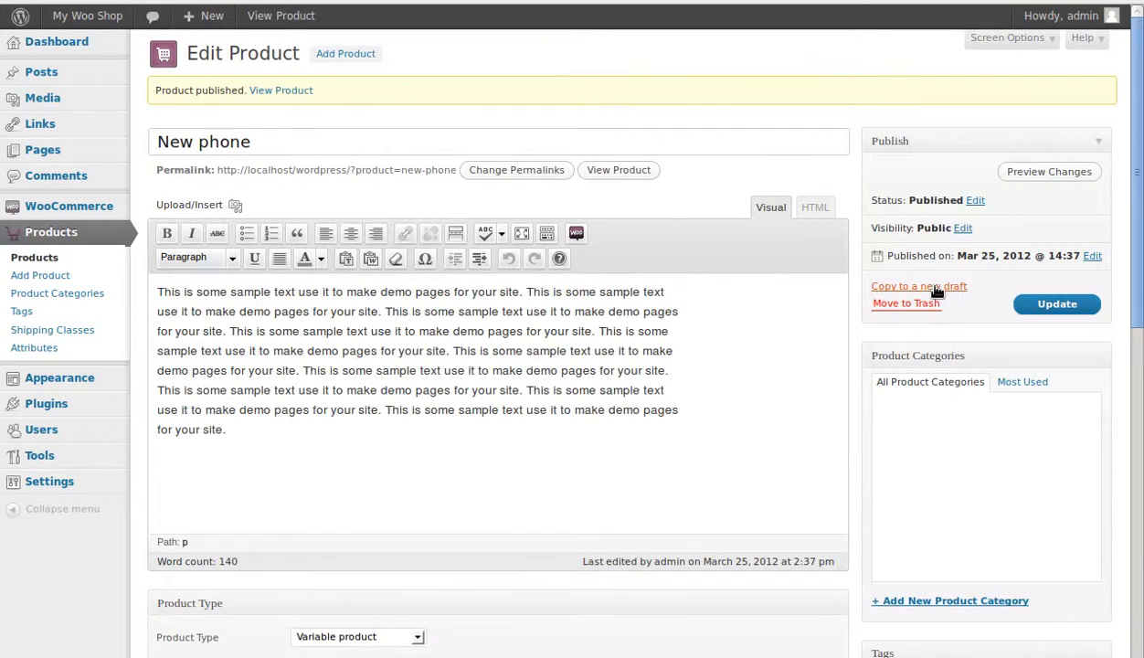
scroll(755, 246, down, 12)
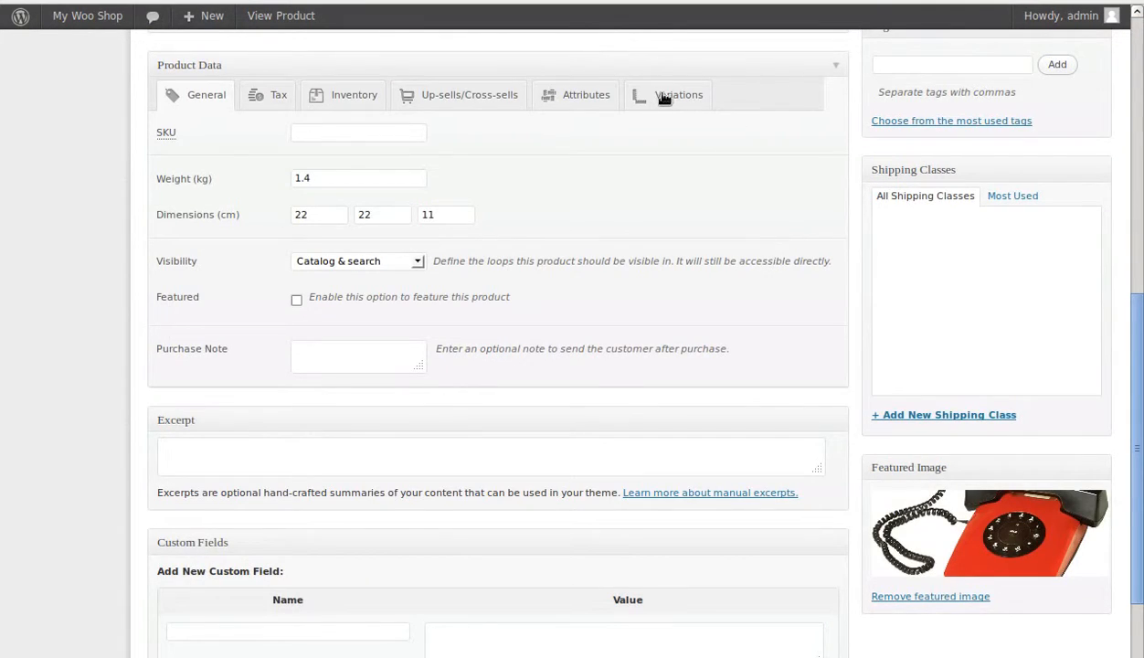
click(669, 95)
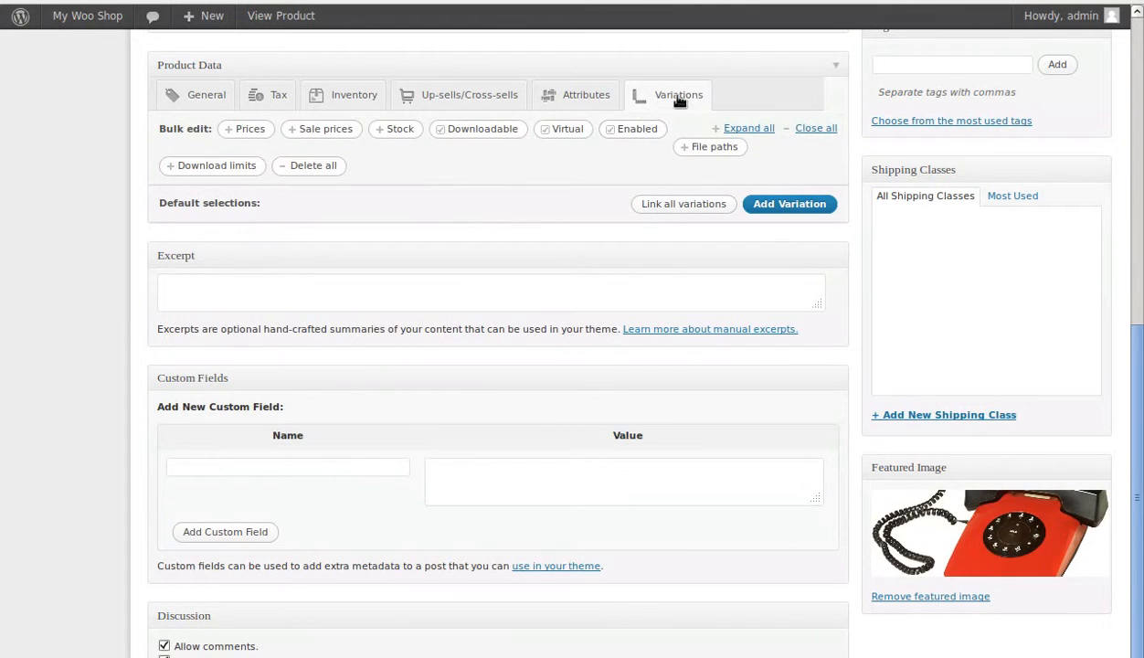
click(789, 205)
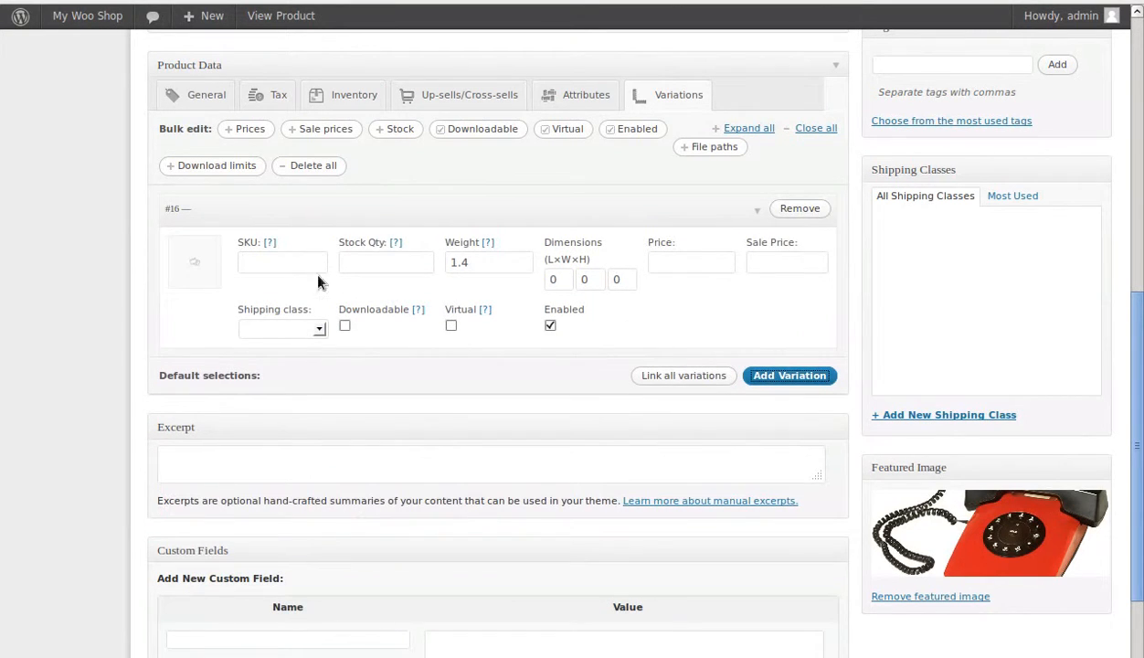
click(676, 262)
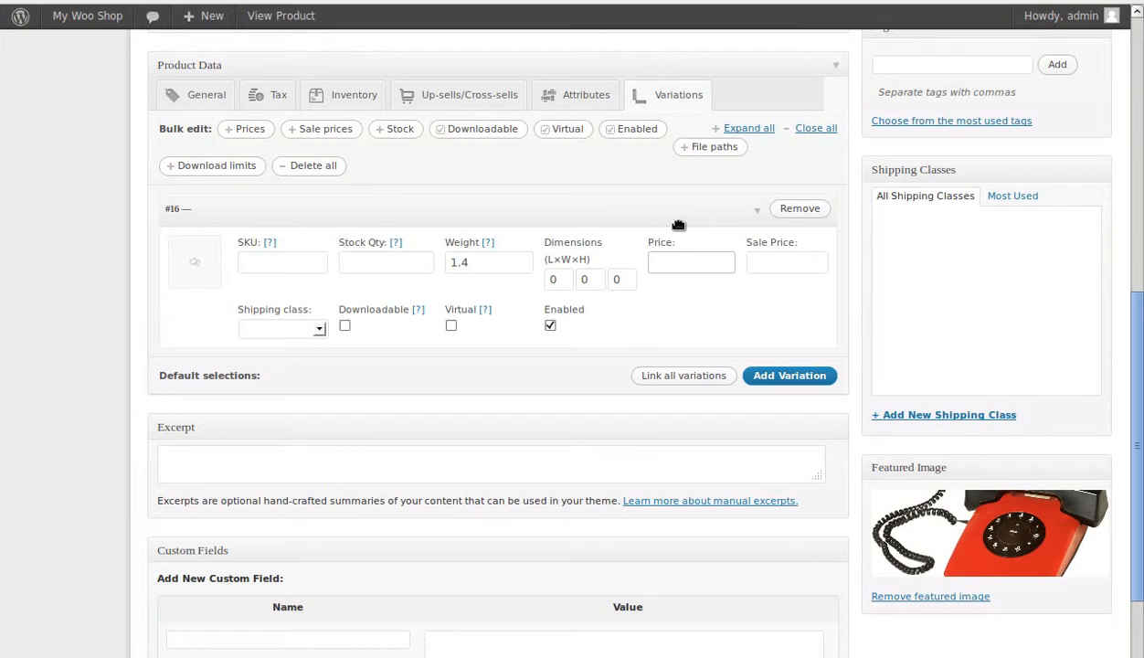
text(11)
click(783, 339)
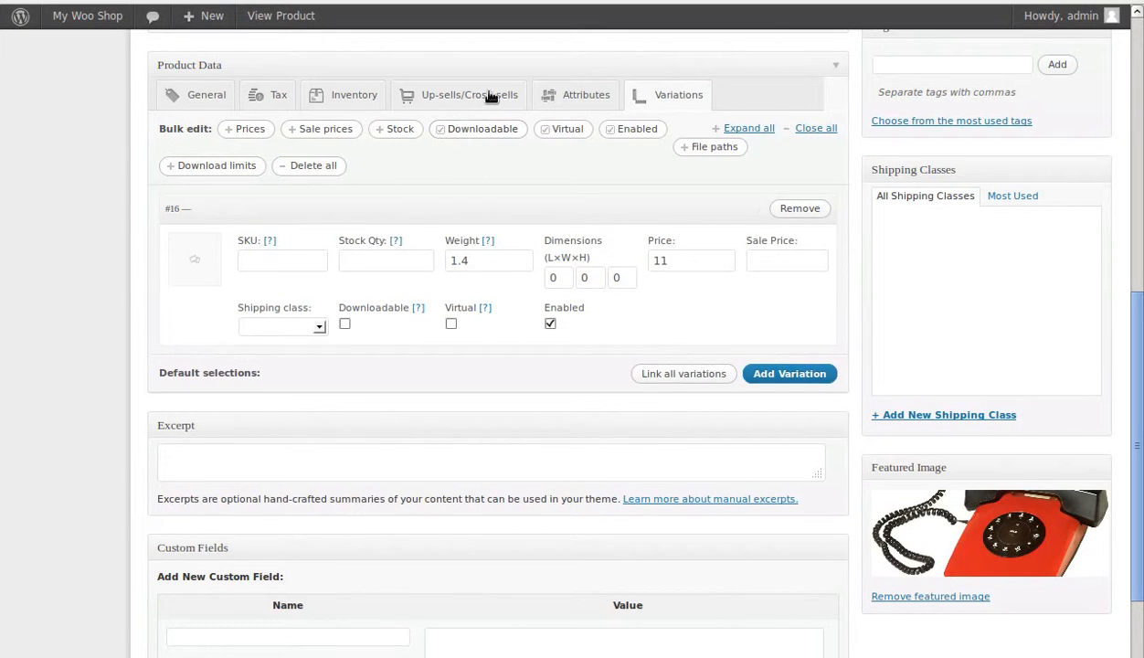
Mark the colour attribute as used for variations and update the product.
click(568, 93)
click(582, 171)
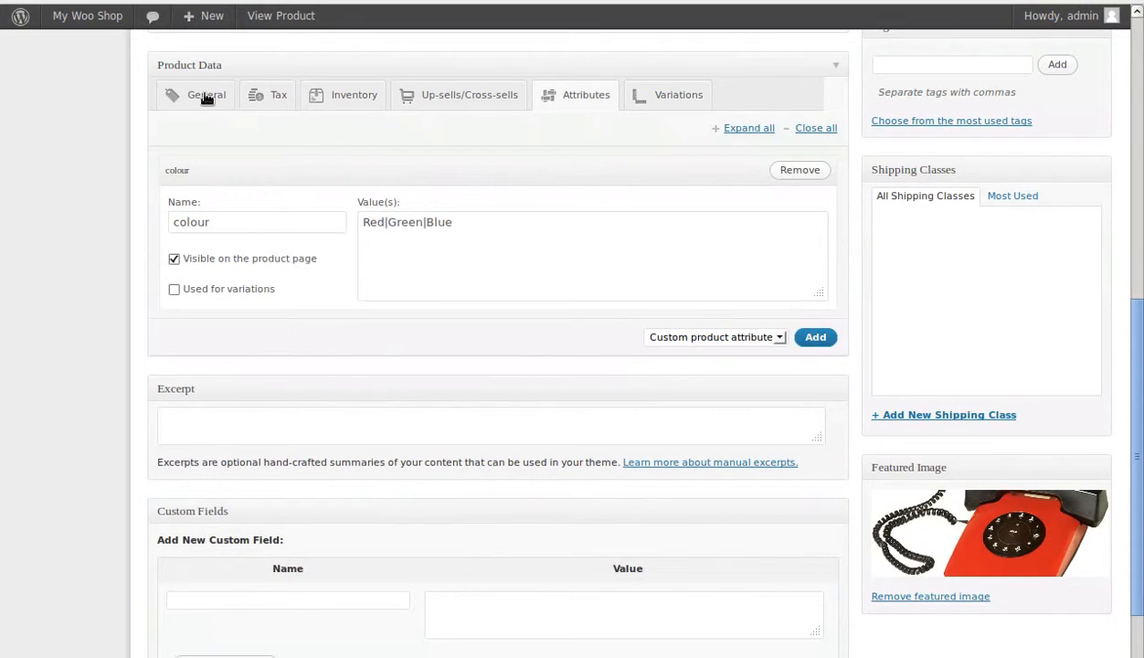
click(206, 97)
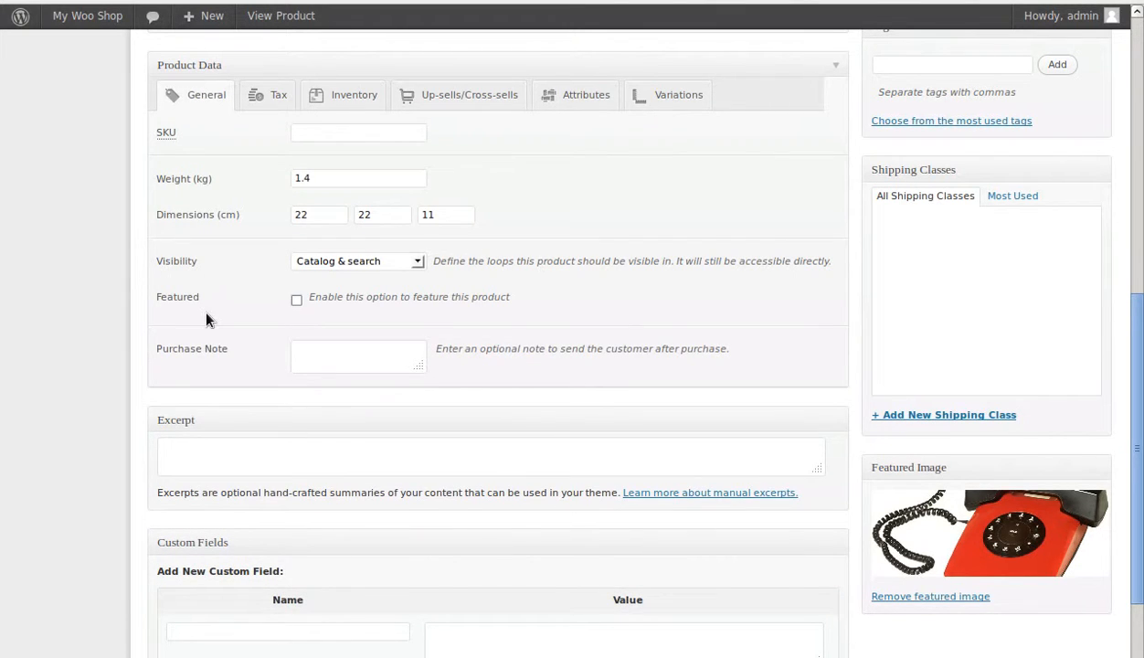
click(577, 101)
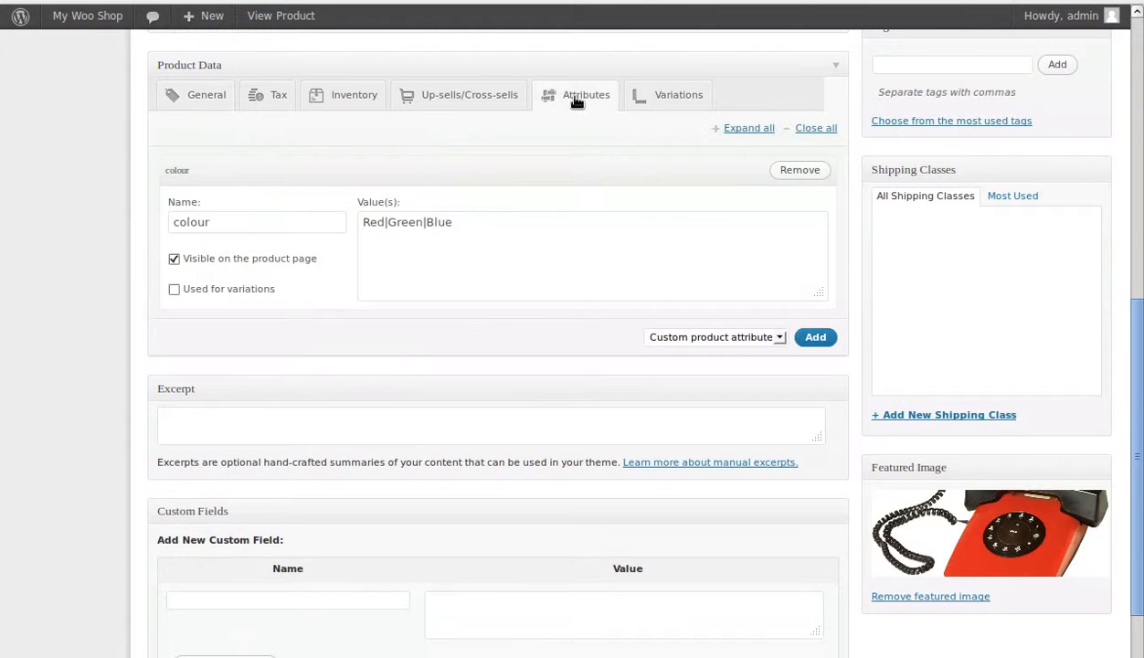
click(174, 292)
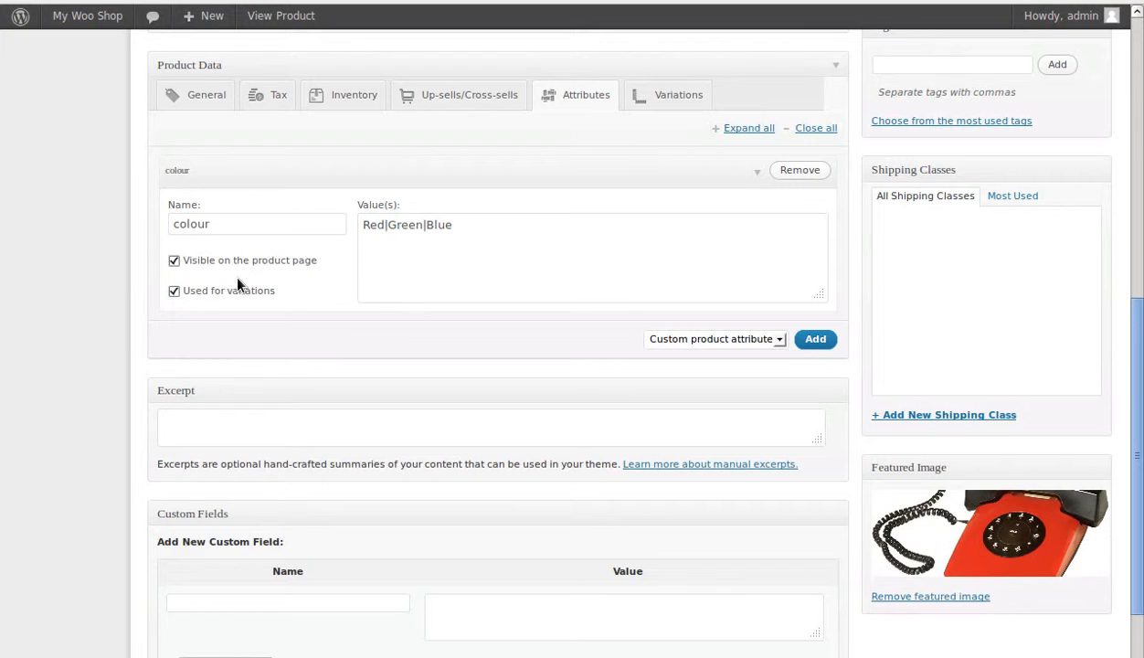
click(690, 98)
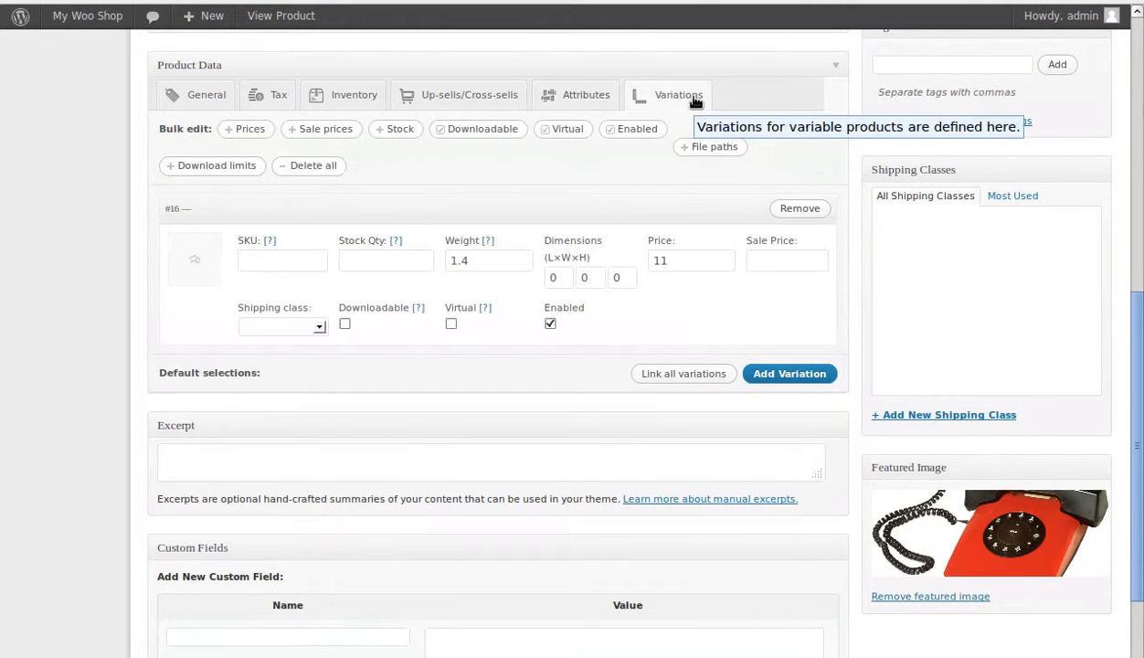
click(575, 97)
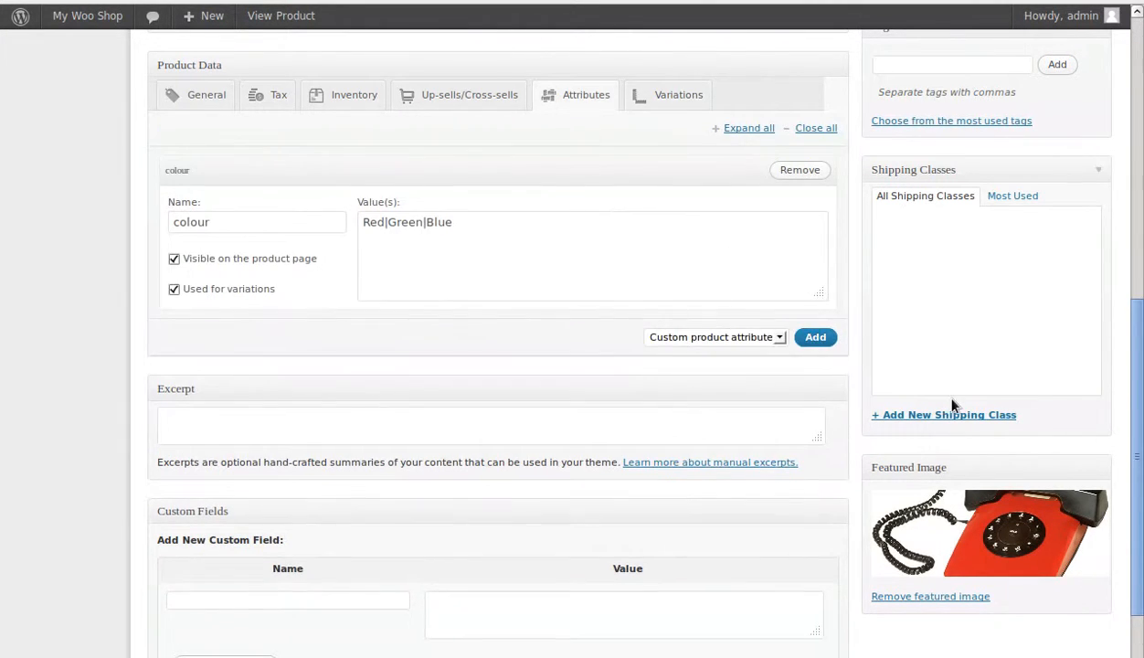
scroll(953, 402, up, 4)
scroll(953, 399, up, 3)
click(1064, 304)
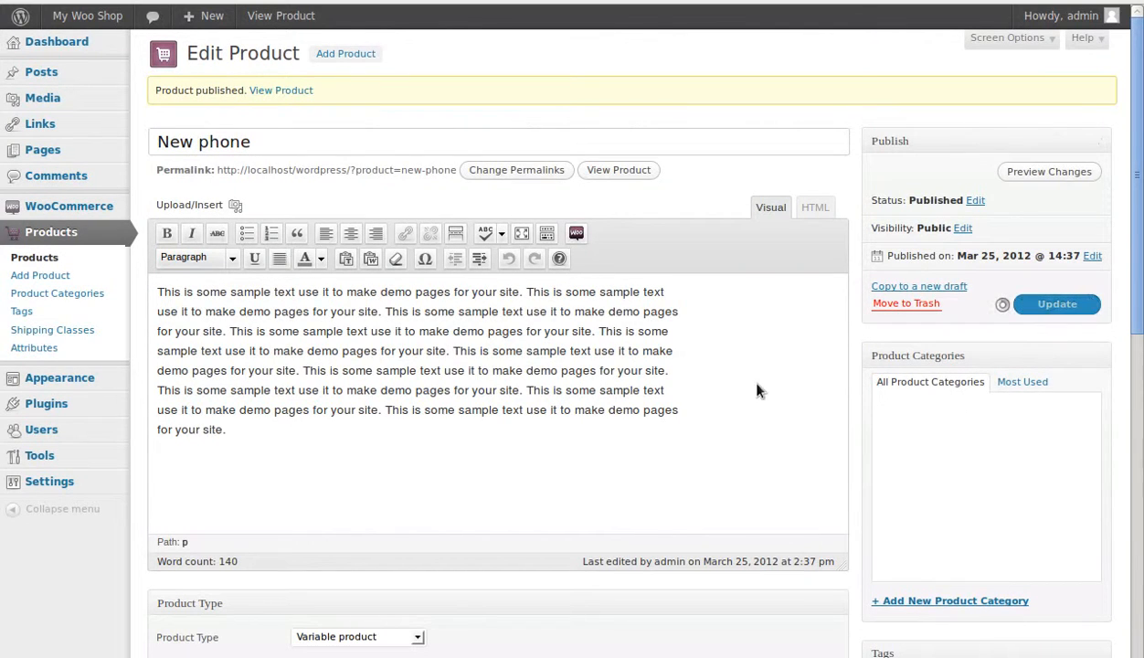
Add a second product variation with a price of 11.
scroll(747, 406, down, 8)
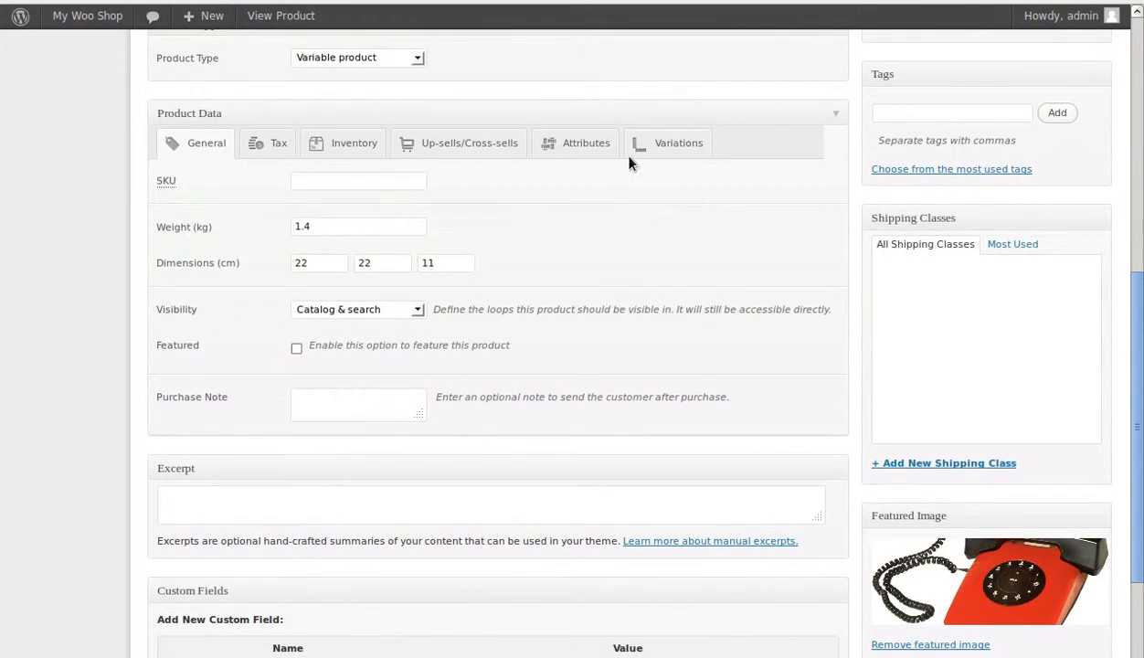
click(665, 148)
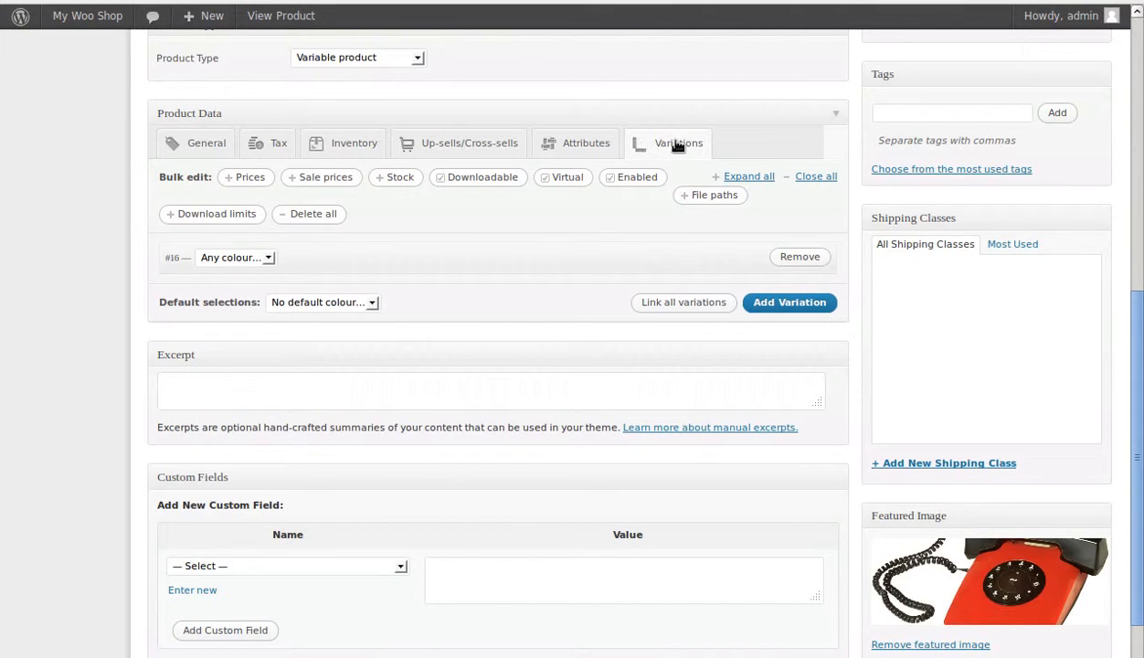
click(791, 307)
click(707, 356)
text(11)
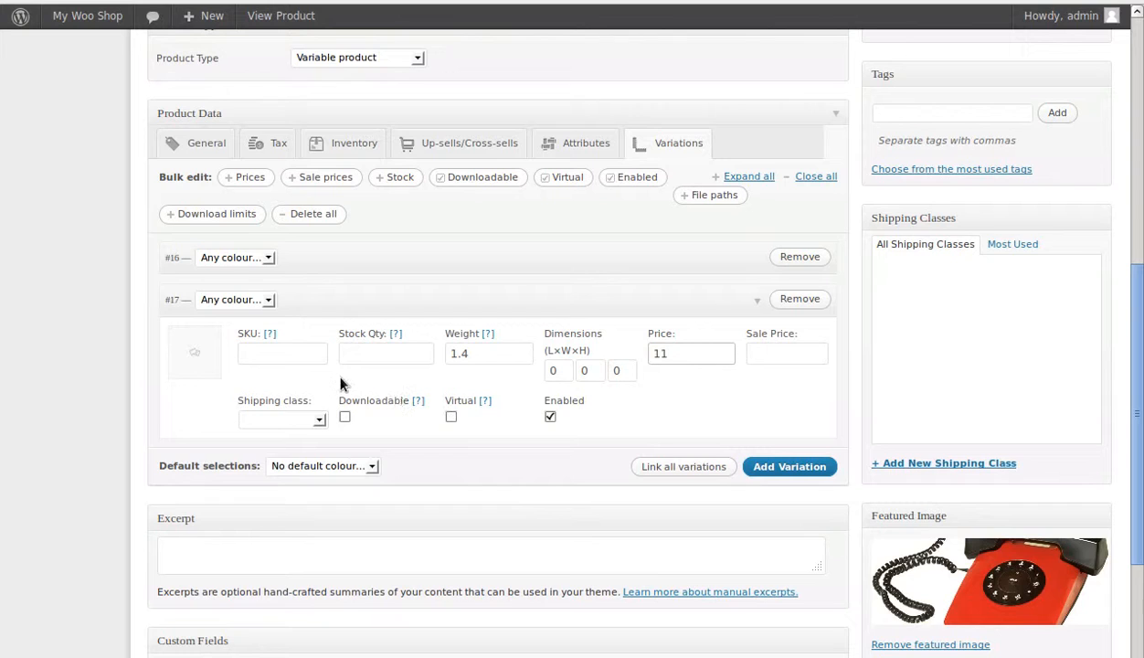
Set the second variation's price to 14 and its colour to Green.
click(268, 301)
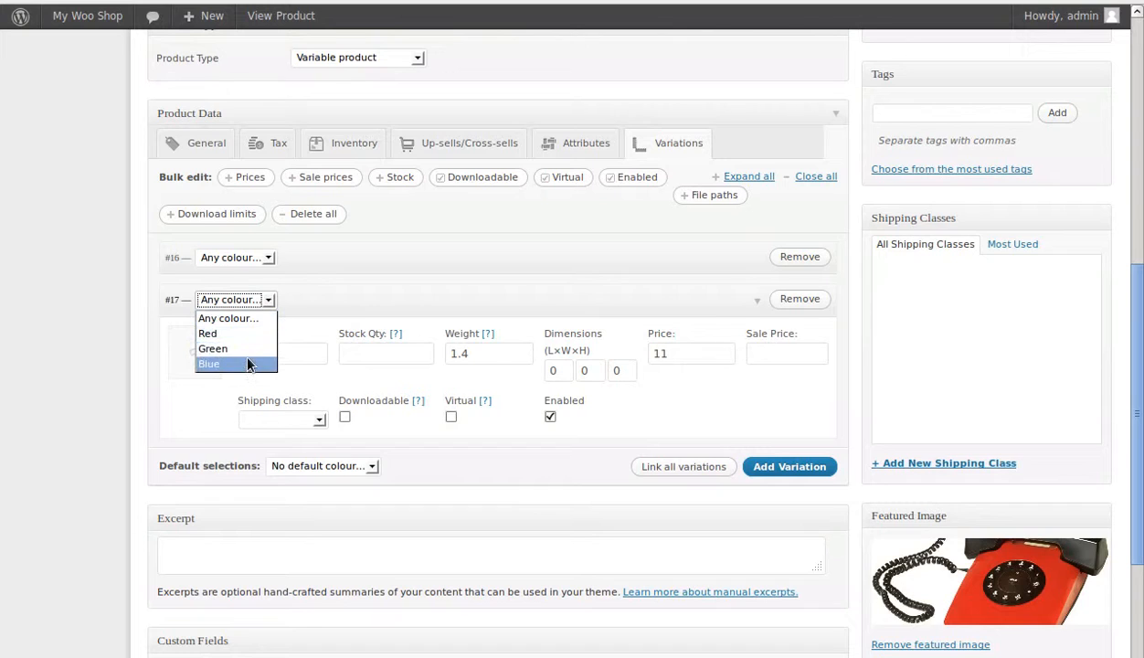
click(630, 304)
click(663, 354)
double_click(660, 353)
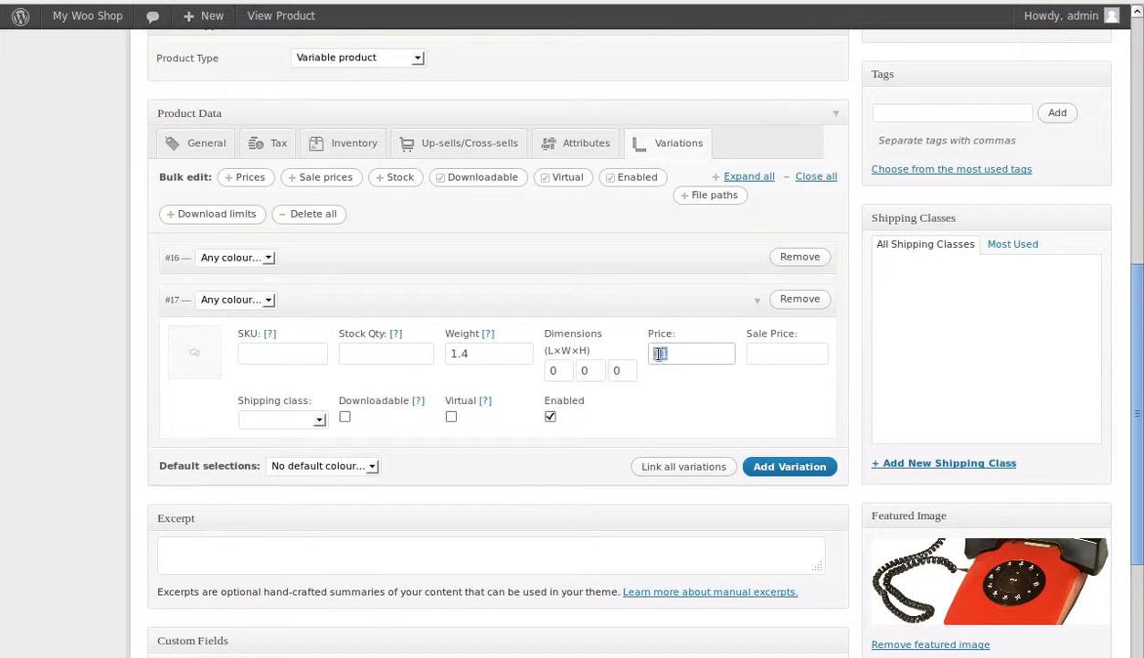
text(14)
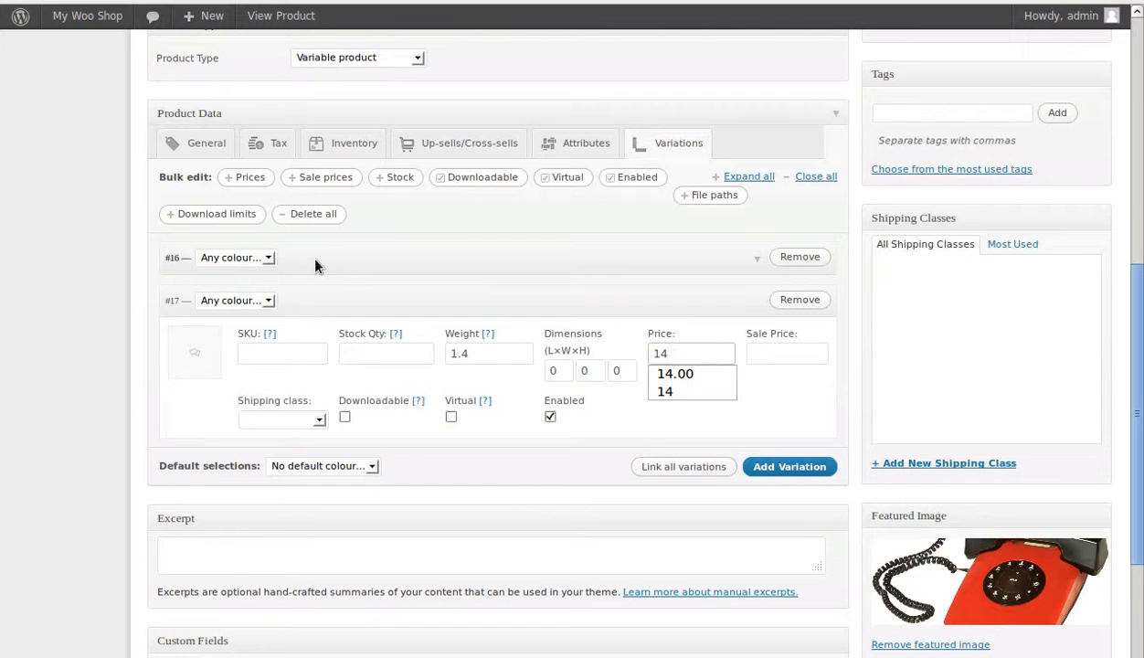
click(539, 311)
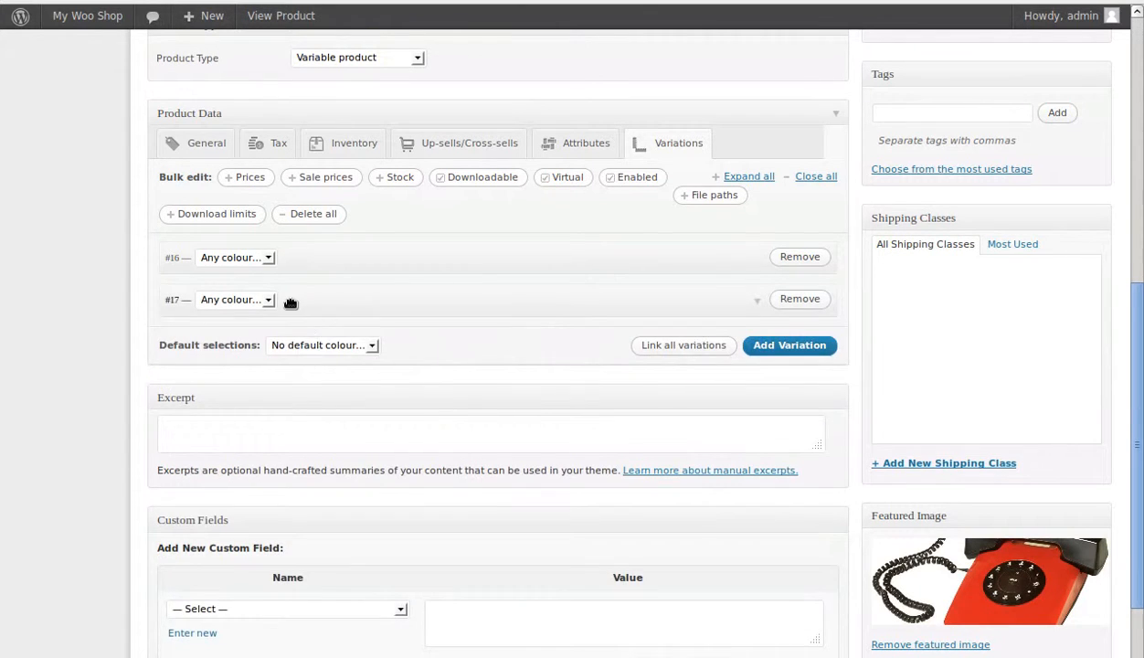
click(284, 300)
click(266, 302)
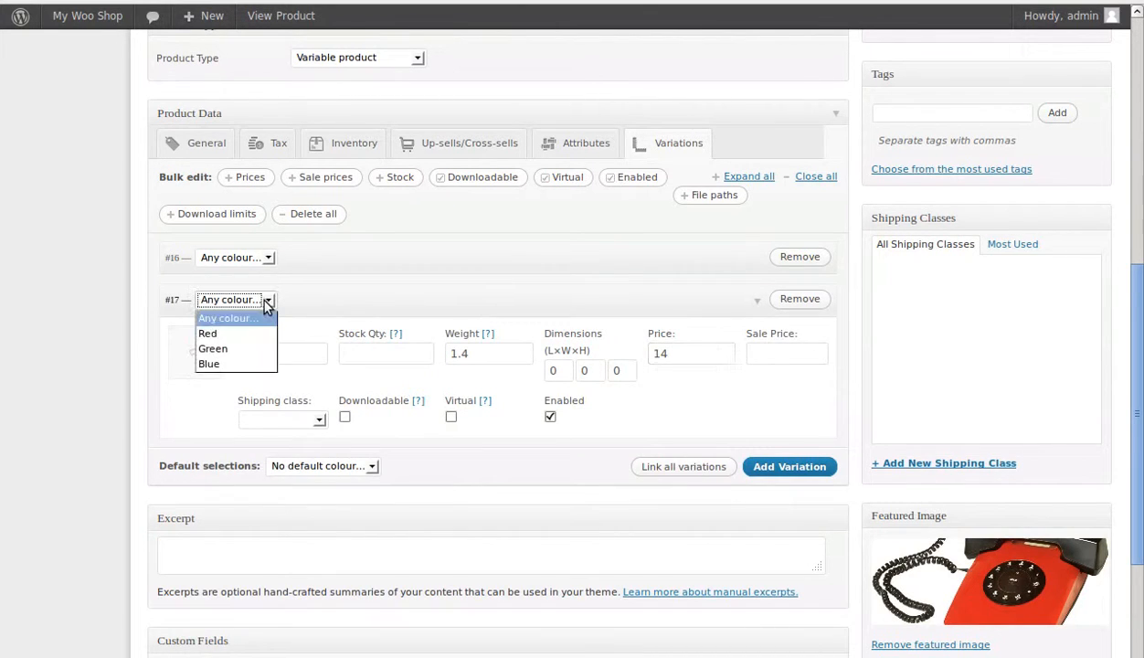
click(232, 341)
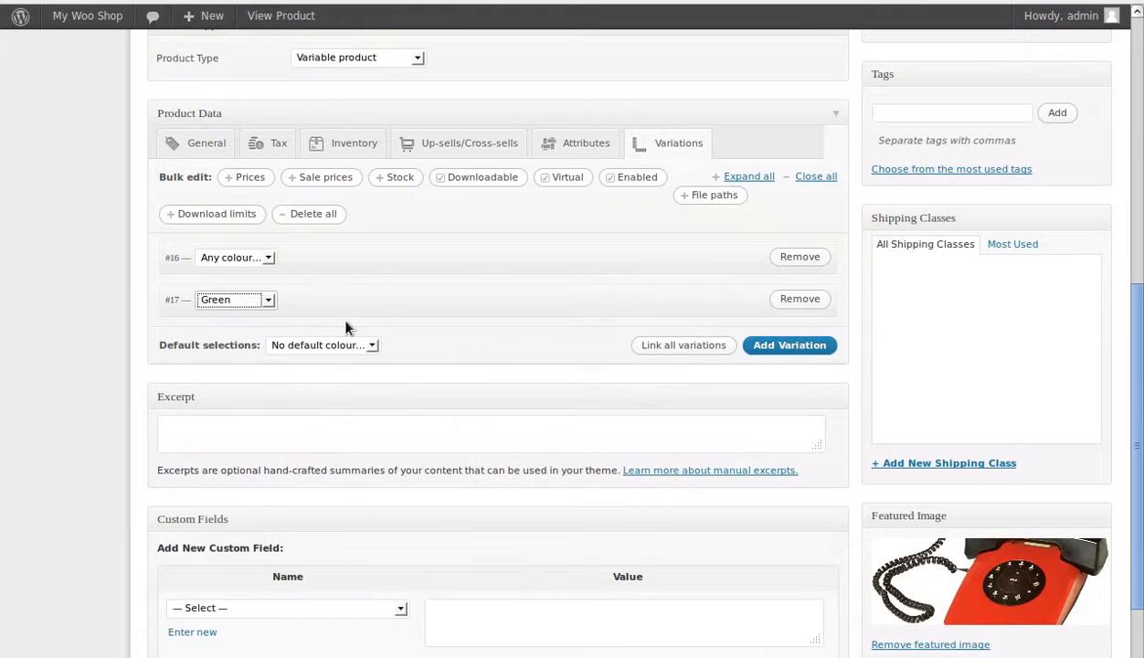
Set the first variation's colour to Red.
click(544, 261)
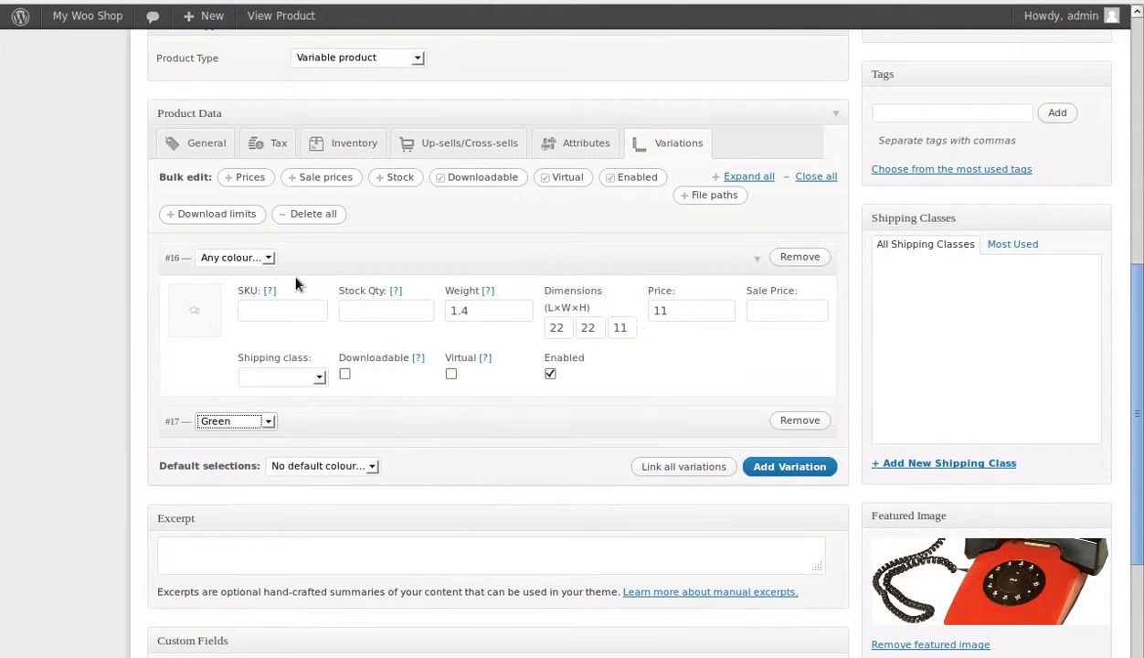
click(268, 258)
click(232, 290)
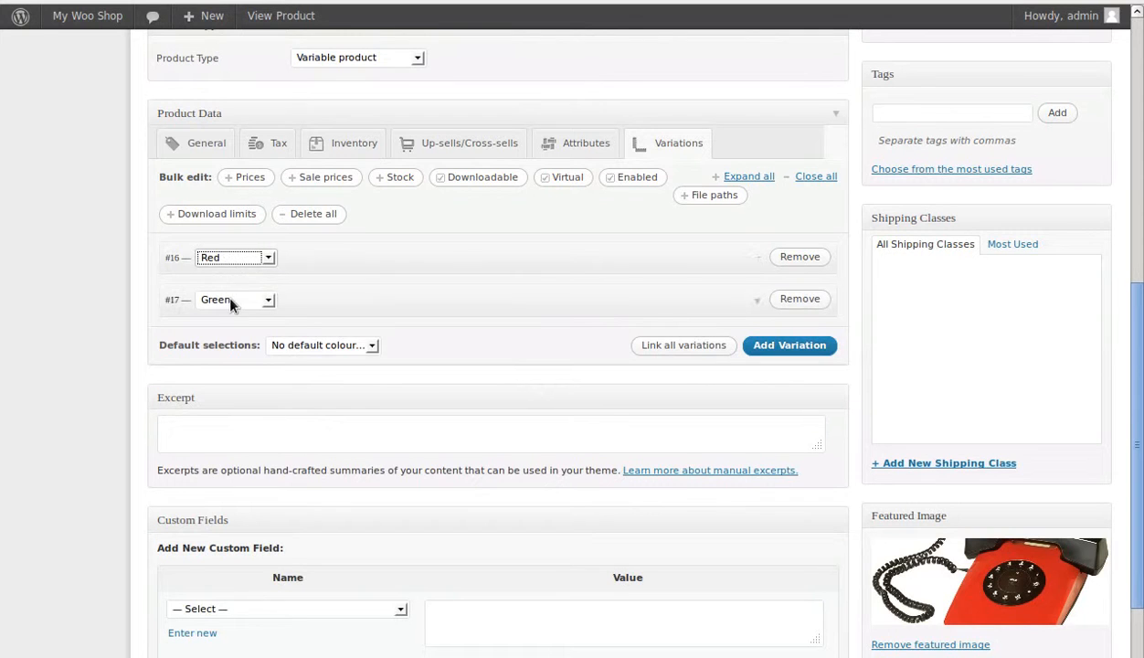
Add a third product variation with a price of 16.
click(769, 347)
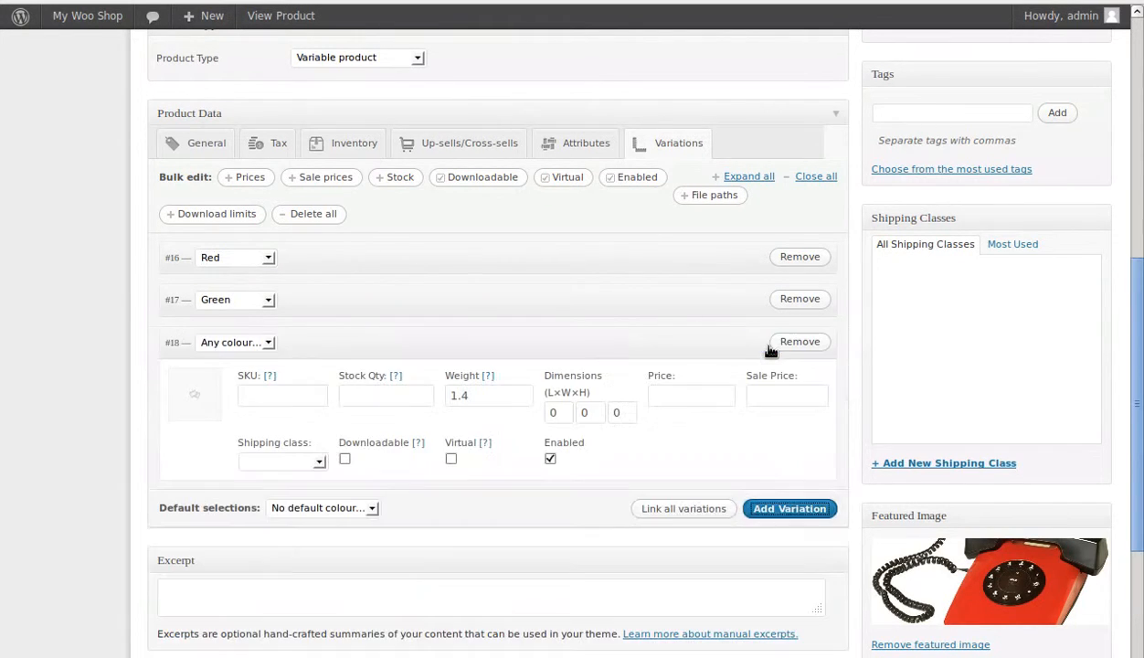
click(653, 345)
click(654, 344)
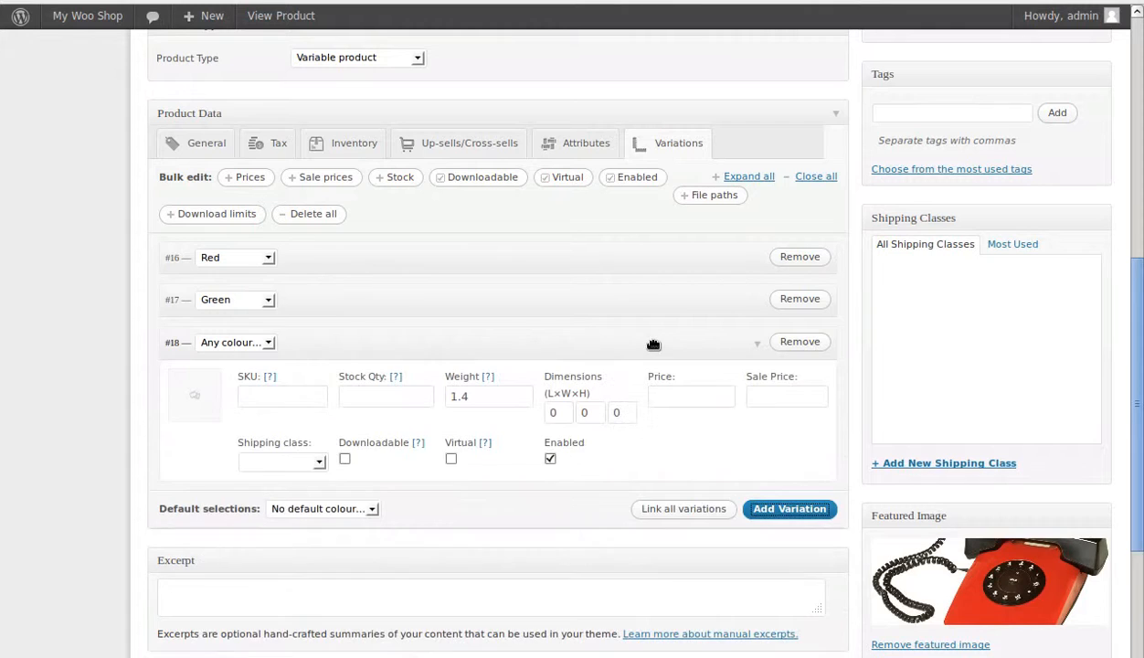
click(685, 395)
text(16)
key(Down)
click(689, 460)
Set the third variation's colour to Blue and collapse its details.
click(267, 345)
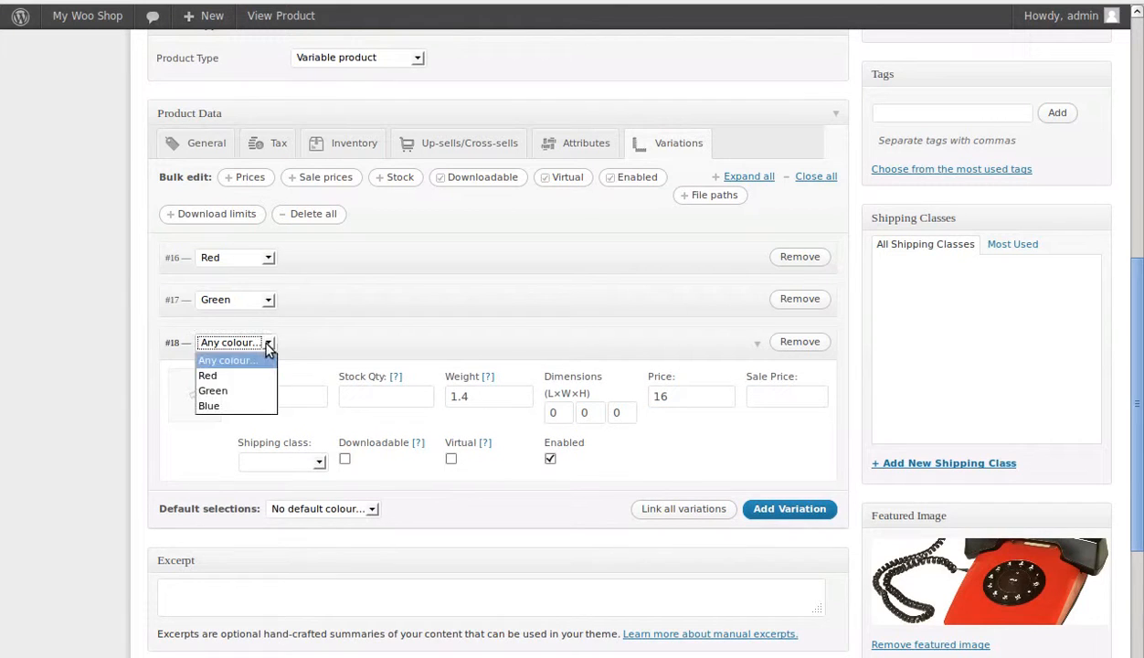
click(233, 404)
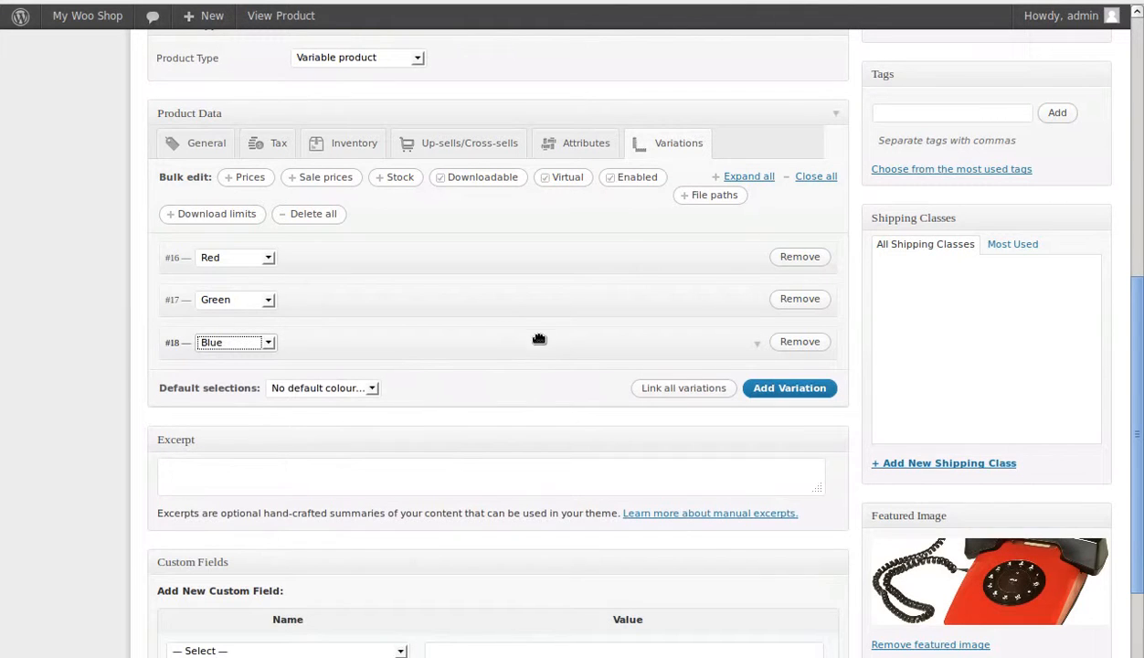
click(459, 358)
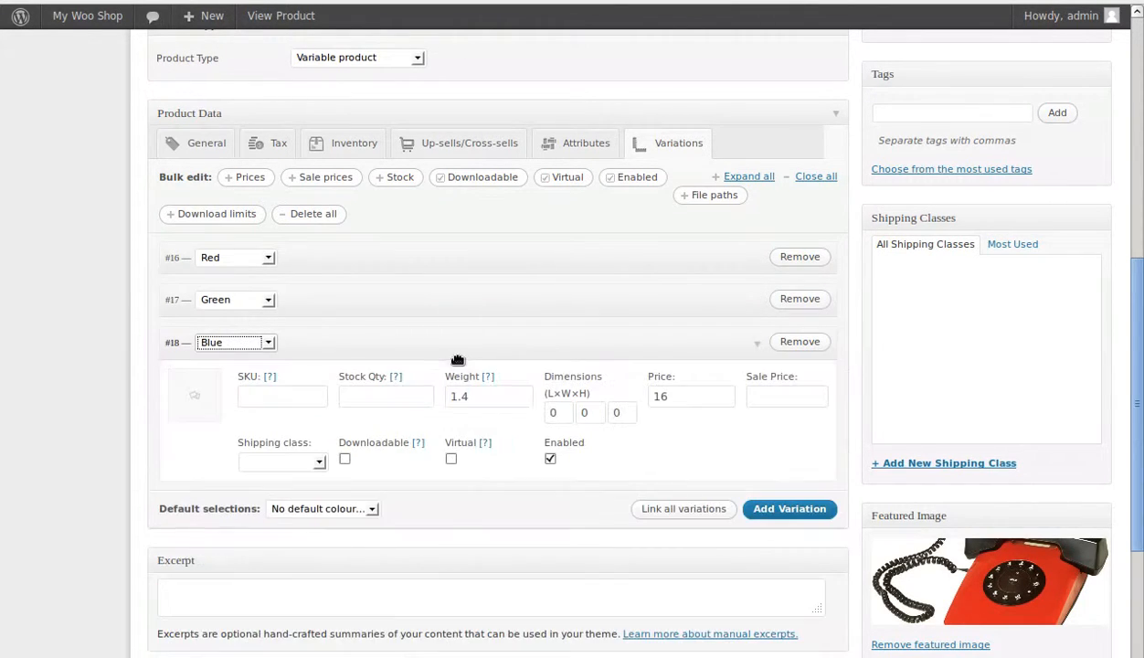
click(692, 398)
drag(692, 399, 639, 388)
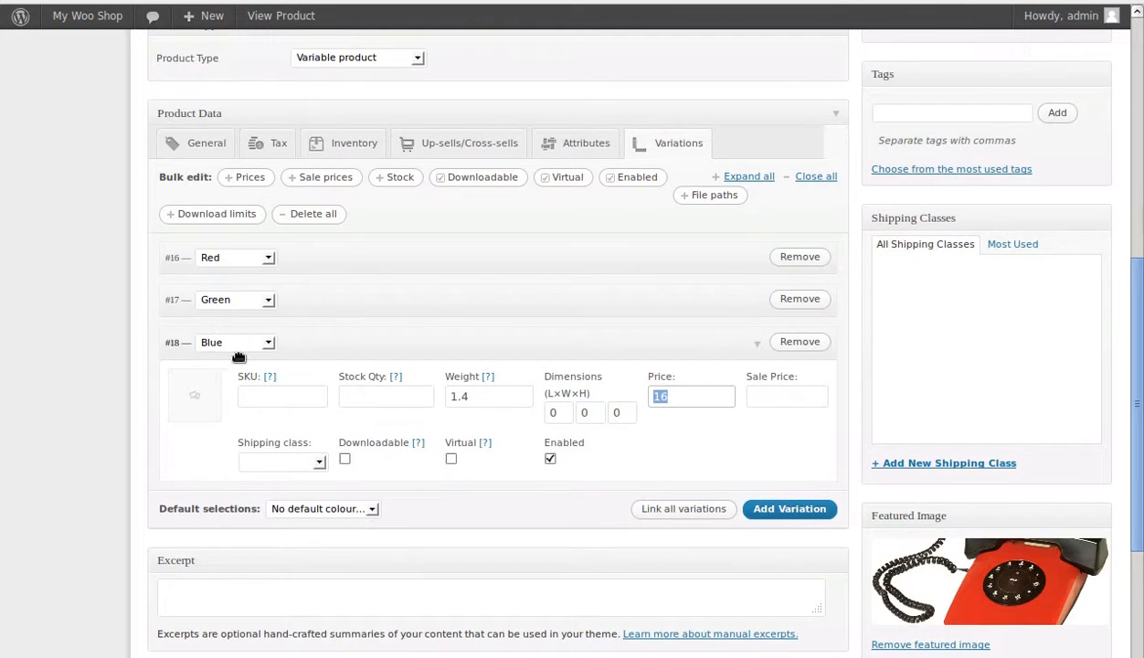
click(441, 347)
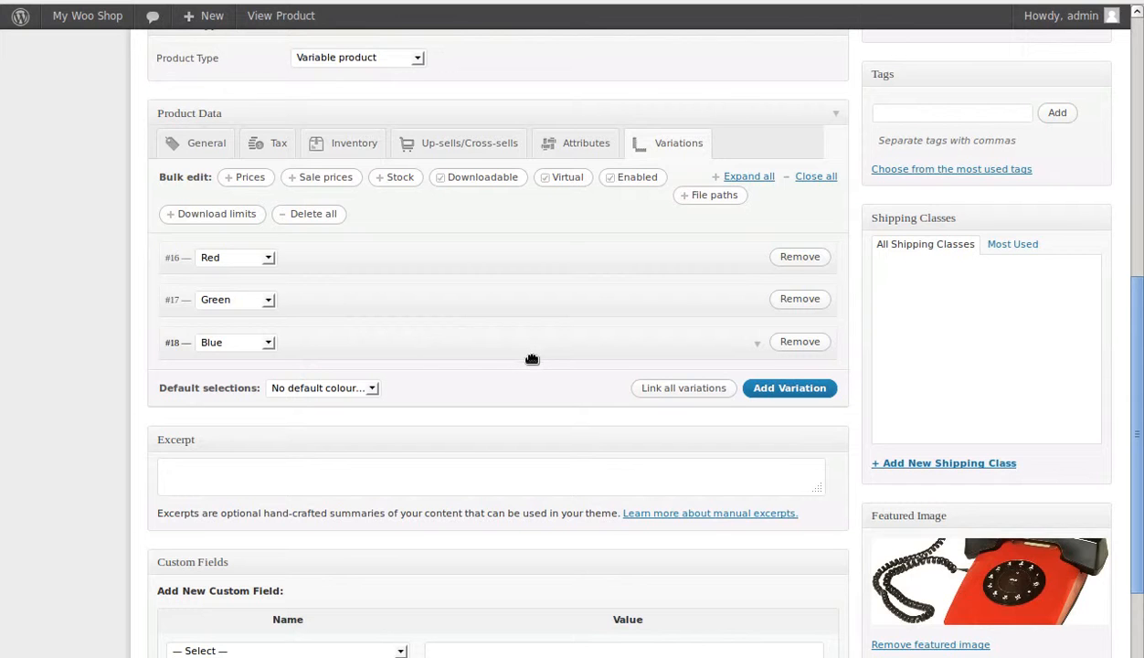
Update the product to save the three colour variations.
scroll(859, 413, up, 3)
scroll(866, 416, up, 5)
click(1021, 306)
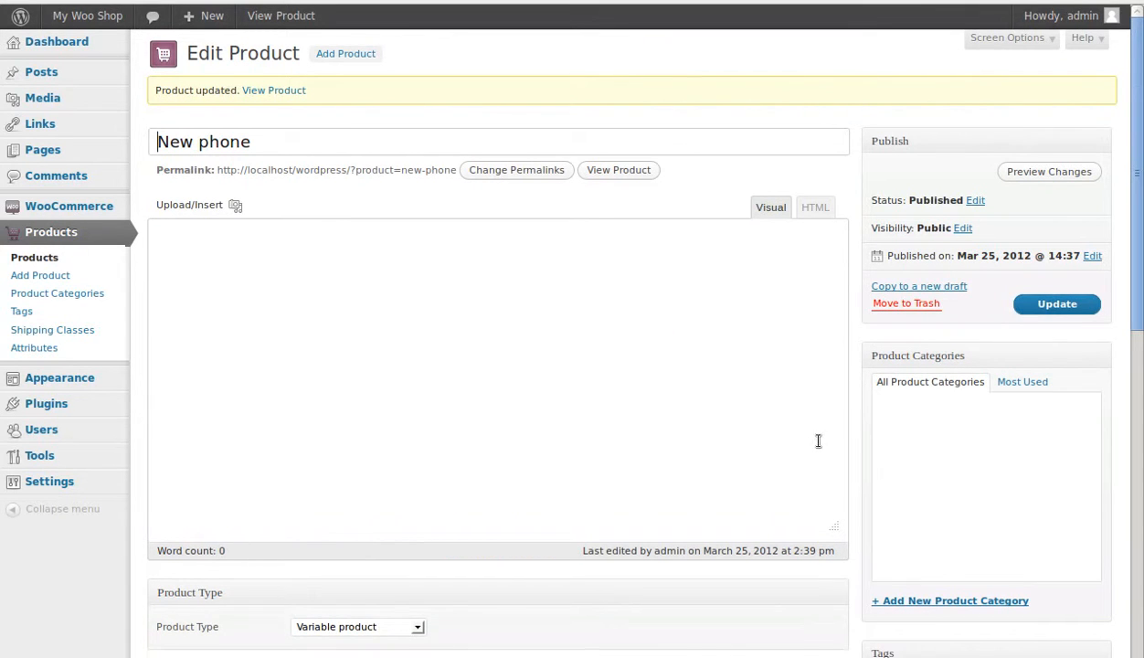
Examine the saved variations and the Green variation's weight, dimensions and price.
scroll(816, 446, down, 6)
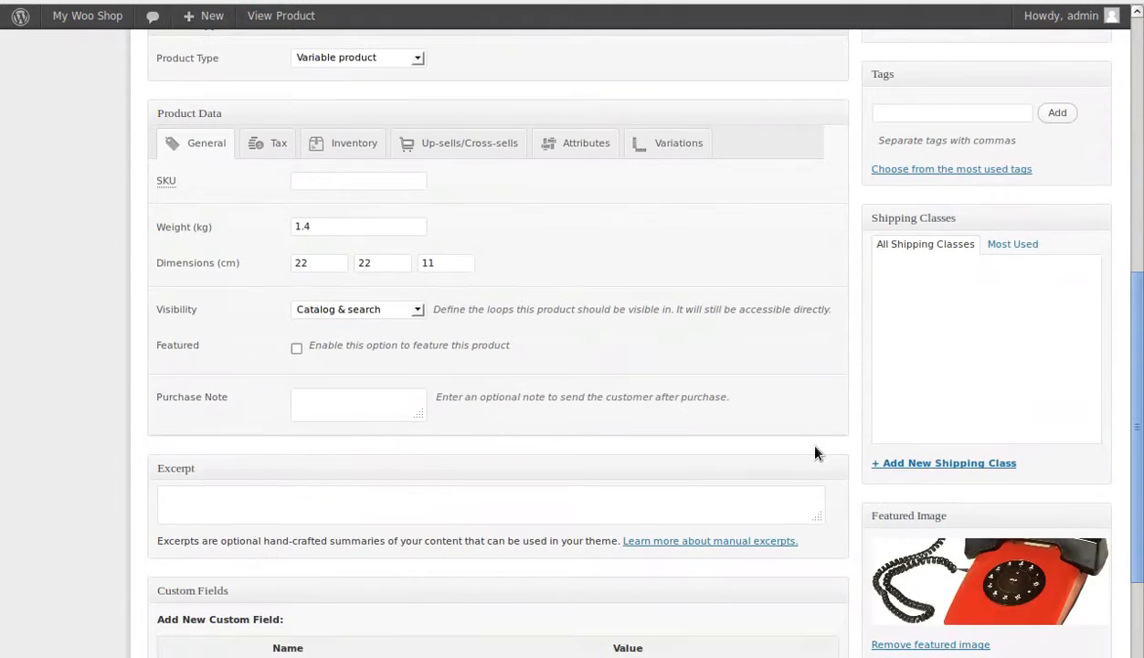
click(649, 145)
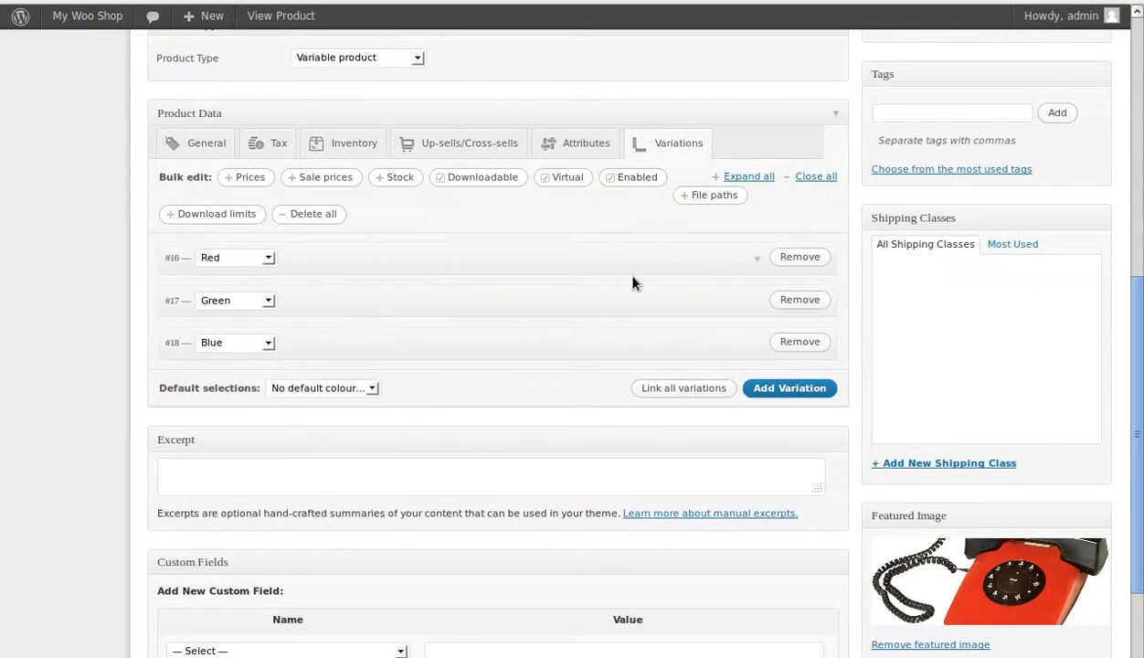
click(630, 311)
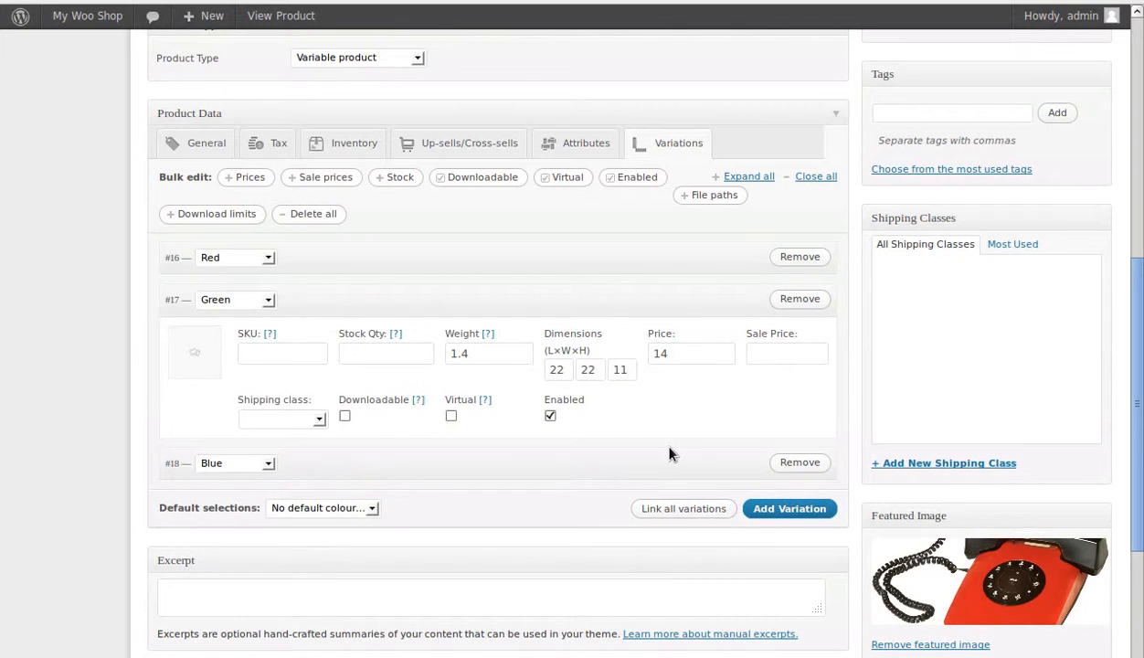
Check the product's general weight and dimensions, and return to the variation details.
click(219, 146)
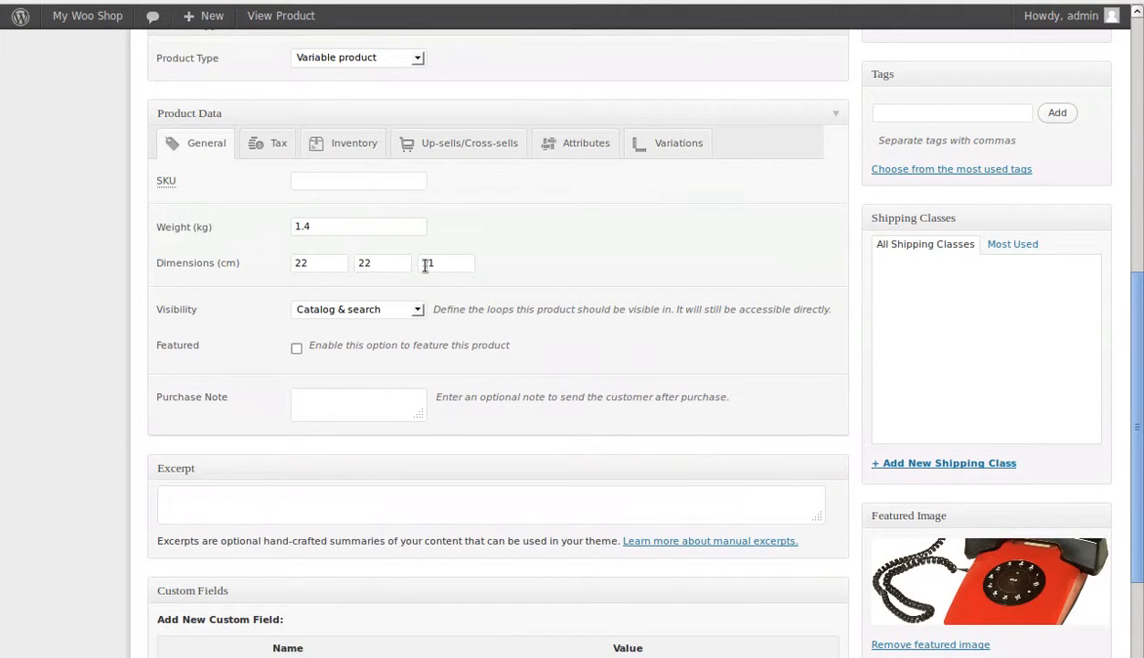
click(677, 146)
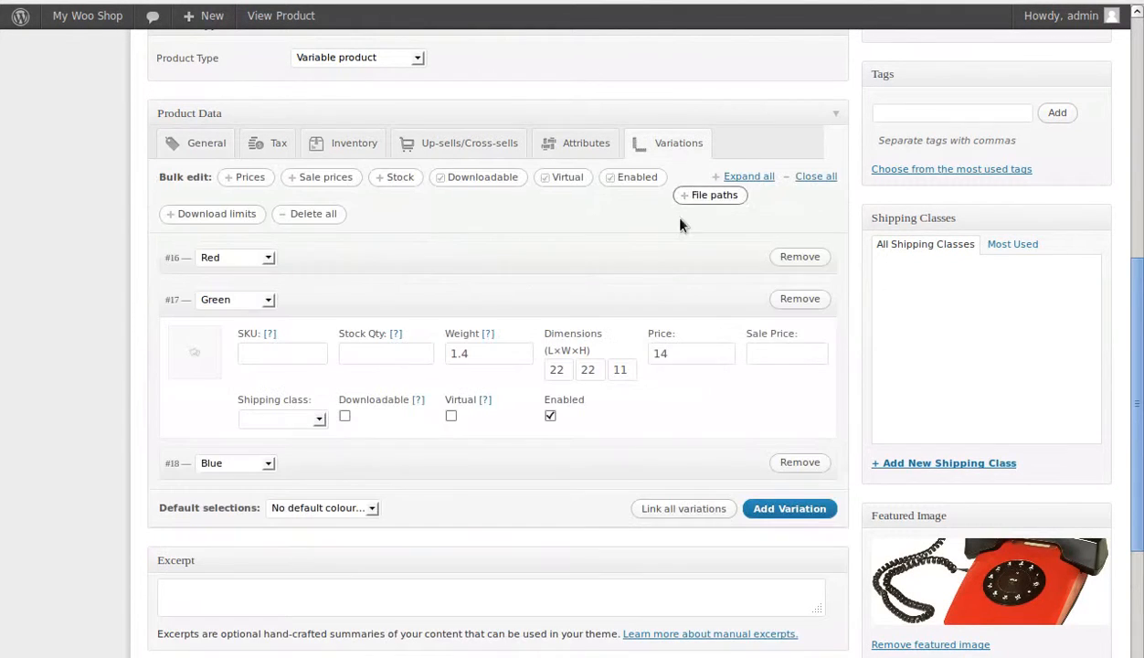
Update the New phone product and open its shop page at the colour selection.
scroll(731, 498, up, 6)
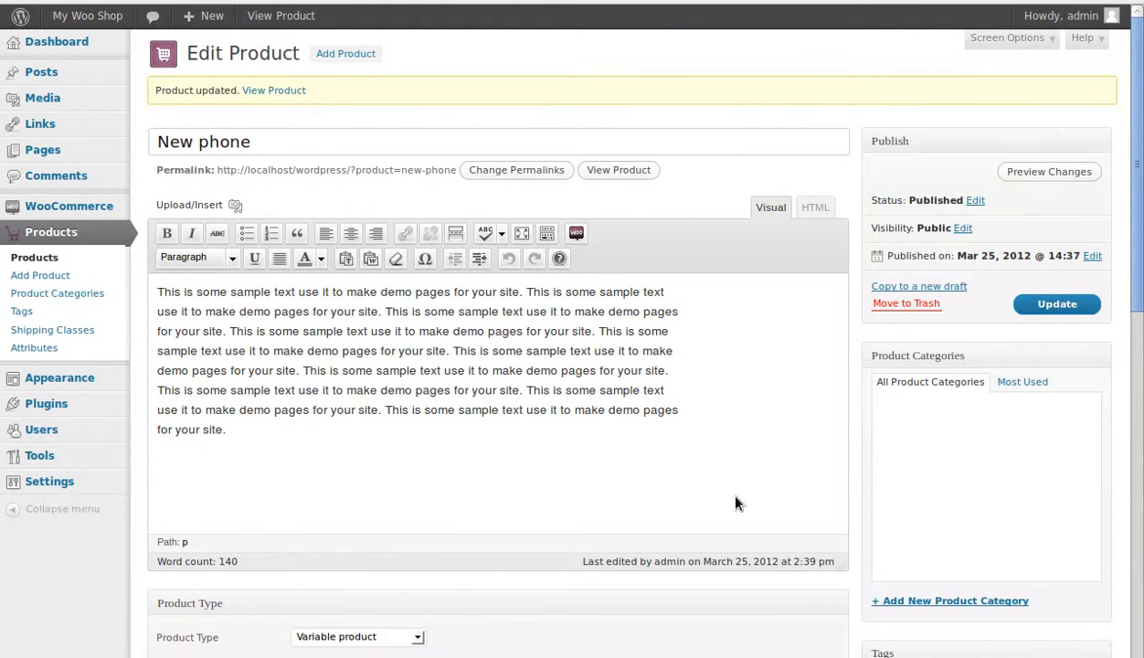
click(1053, 309)
click(620, 171)
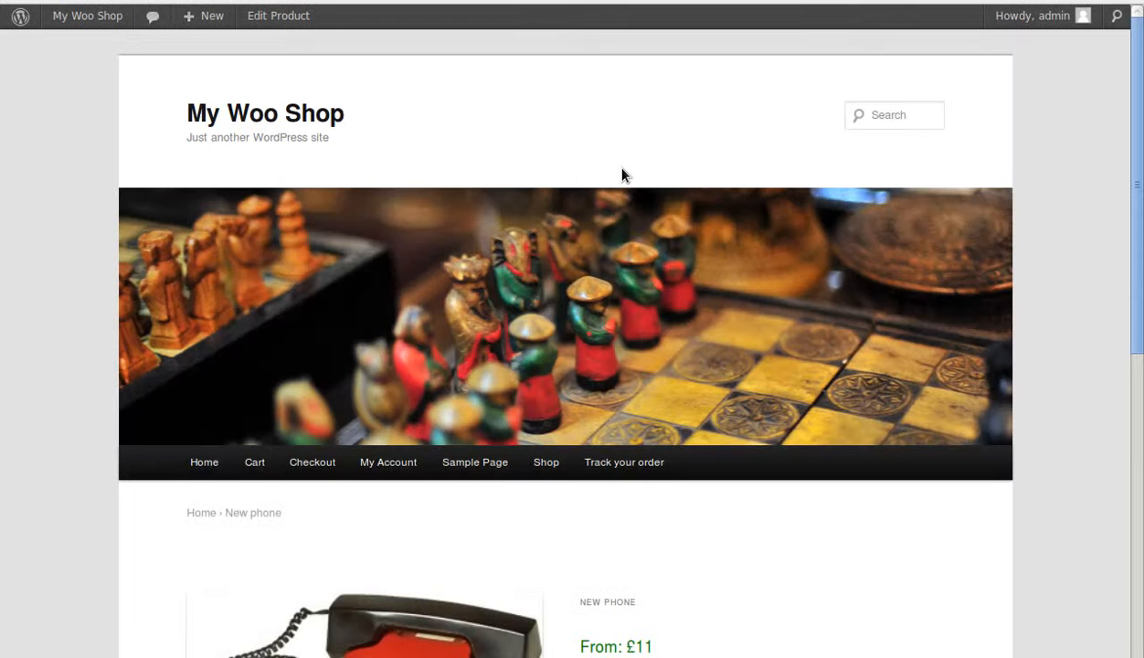
scroll(656, 358, down, 4)
scroll(656, 357, down, 3)
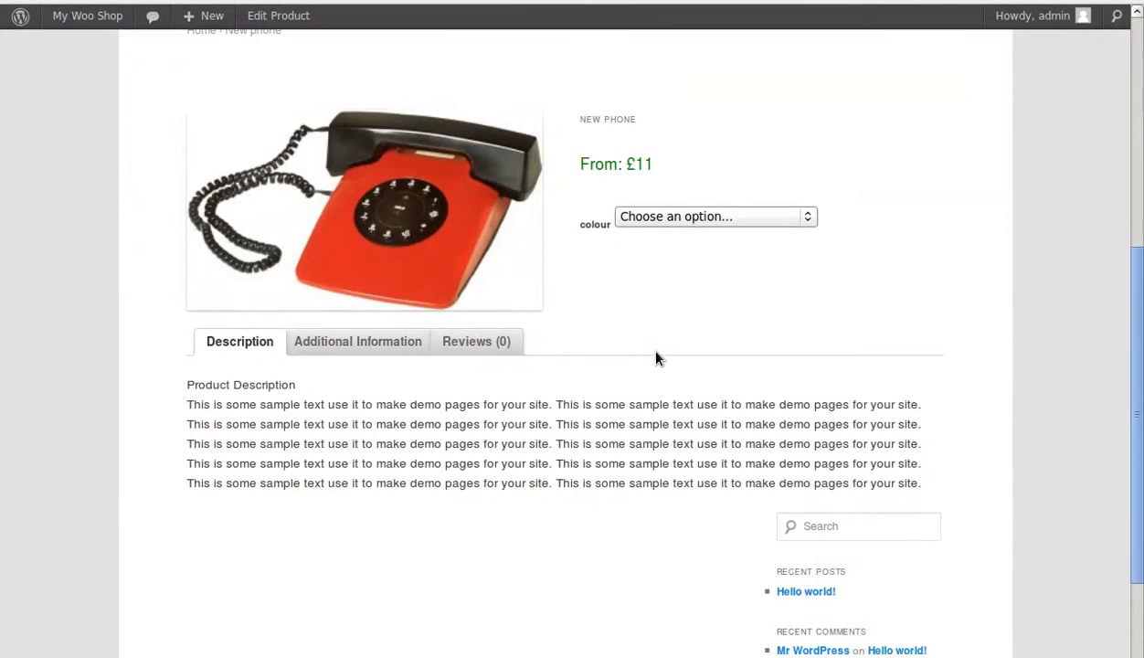
Choose the Green colour option on the product page to check its price.
click(674, 216)
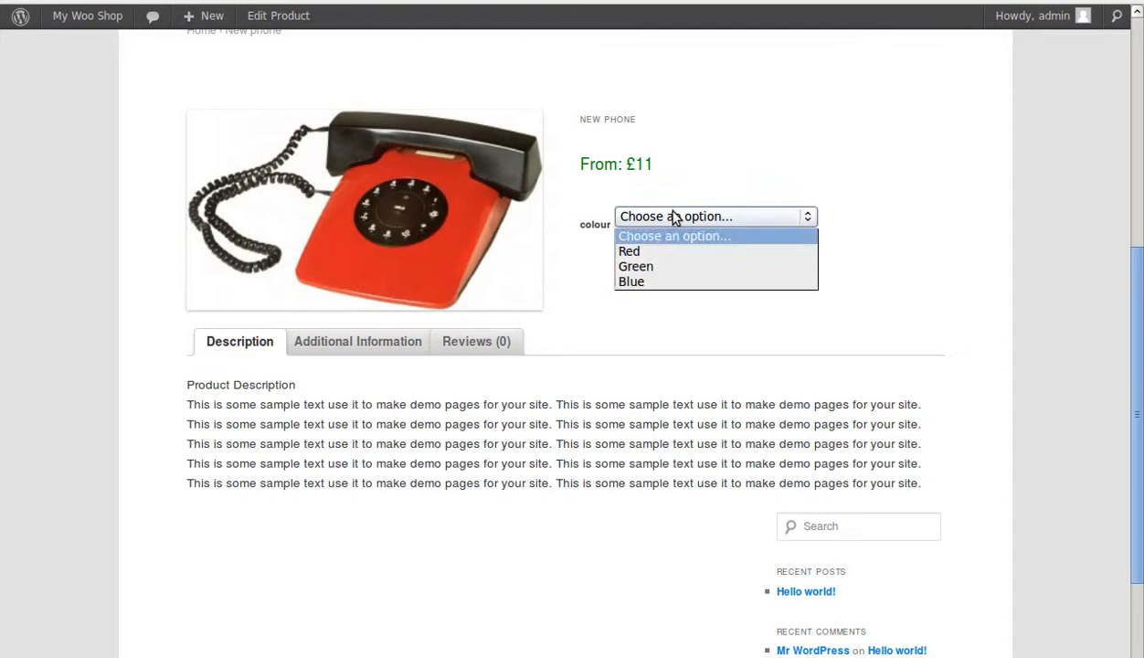
click(646, 270)
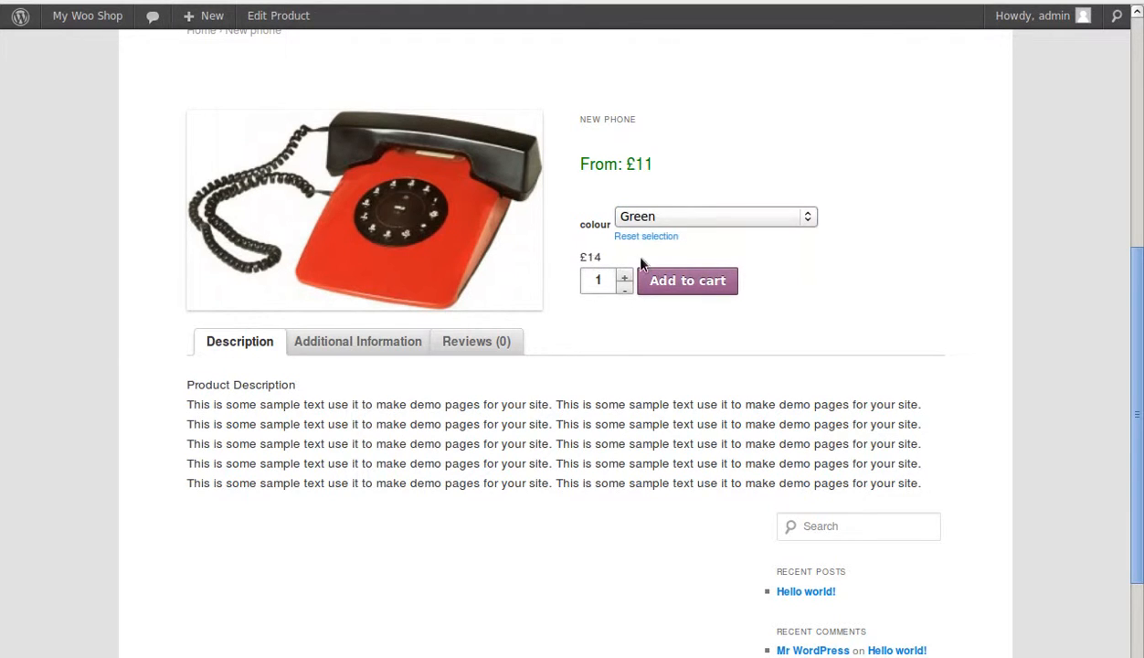
Choose the Blue colour option and add one phone to the cart.
click(660, 219)
click(647, 282)
click(706, 284)
Open the cart and examine the Blue phone's price, shipping, VAT and order total.
scroll(707, 288, down, 5)
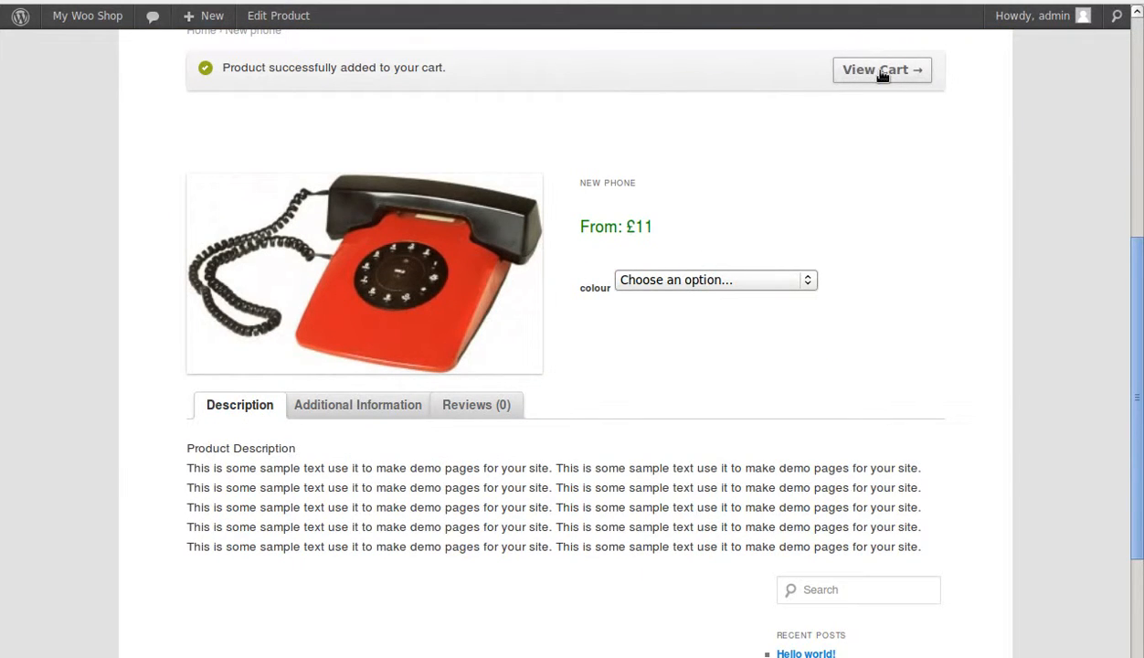
click(881, 72)
scroll(863, 179, down, 4)
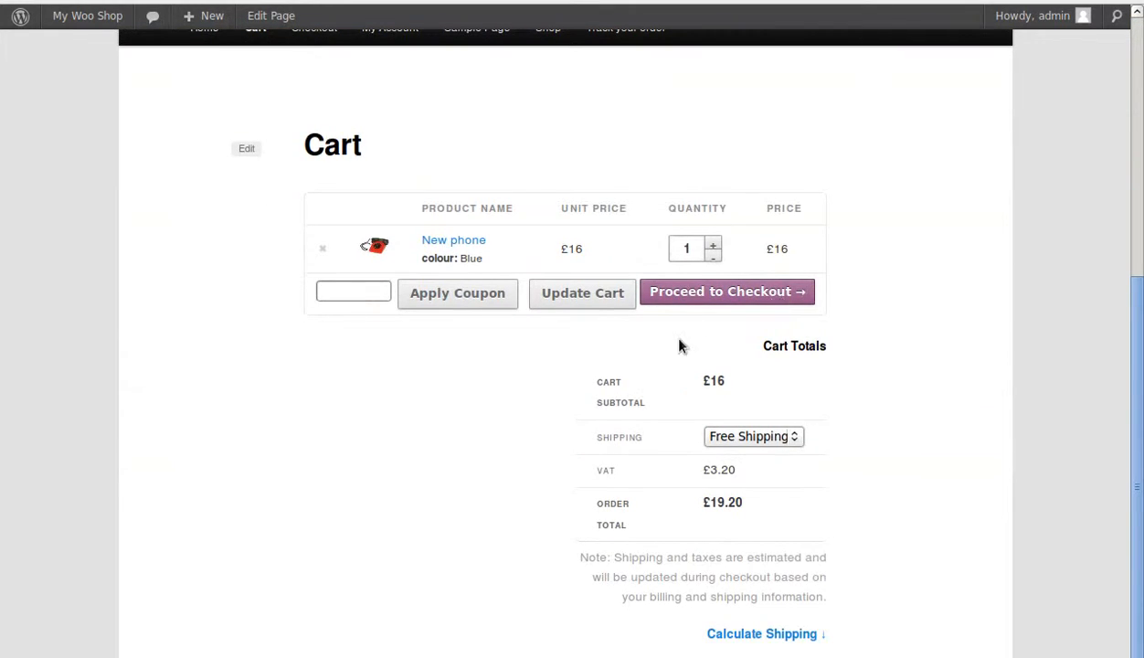
scroll(823, 452, down, 1)
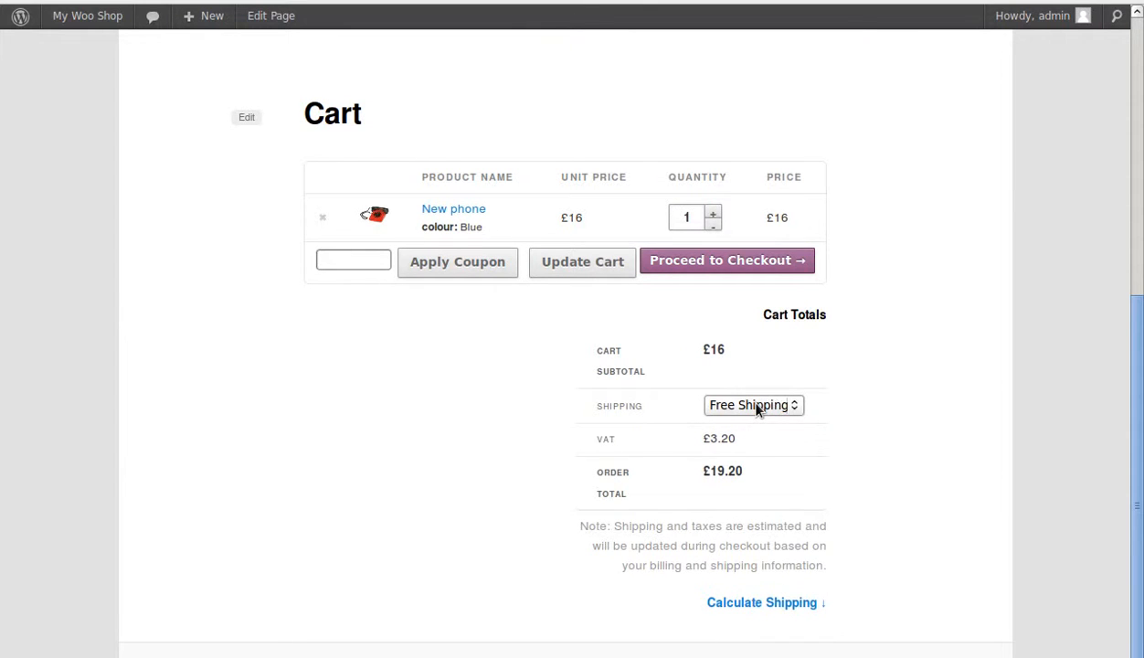
drag(590, 440, 764, 446)
click(886, 417)
Try Gift wrap shipping in the cart totals, and switch back to Free Shipping.
click(766, 408)
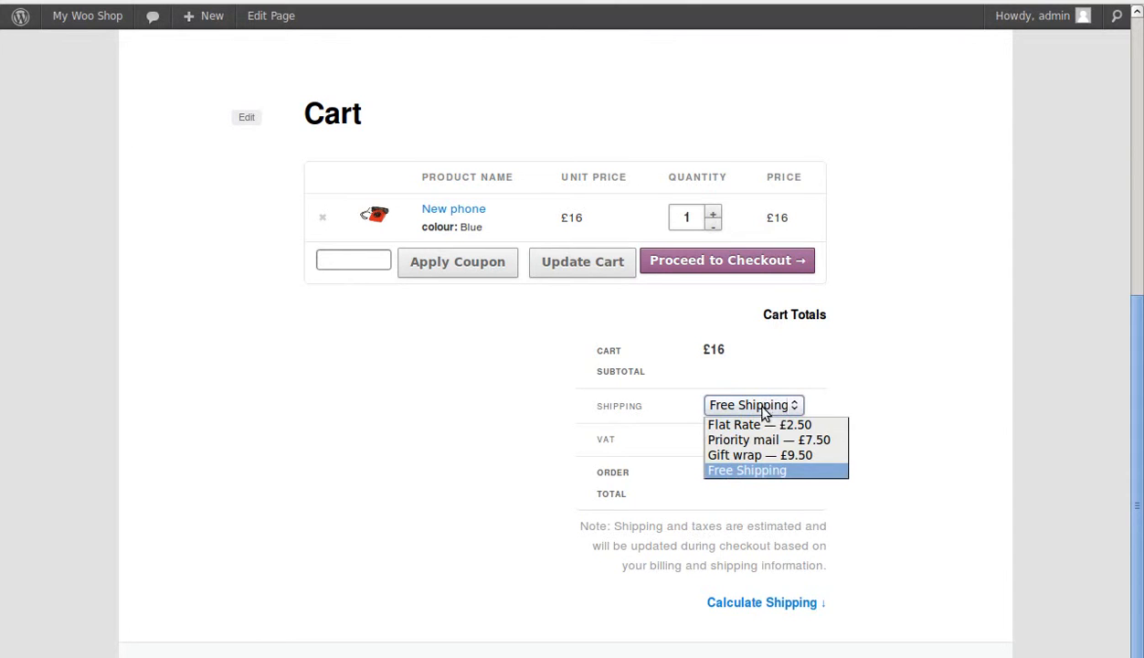
click(745, 456)
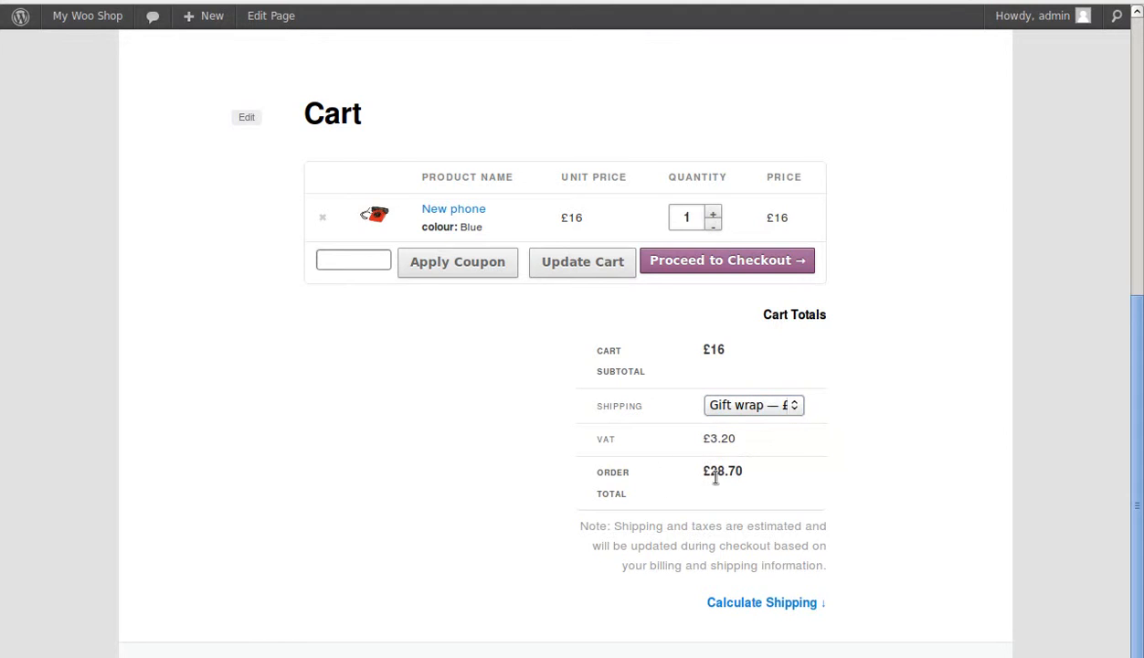
click(791, 404)
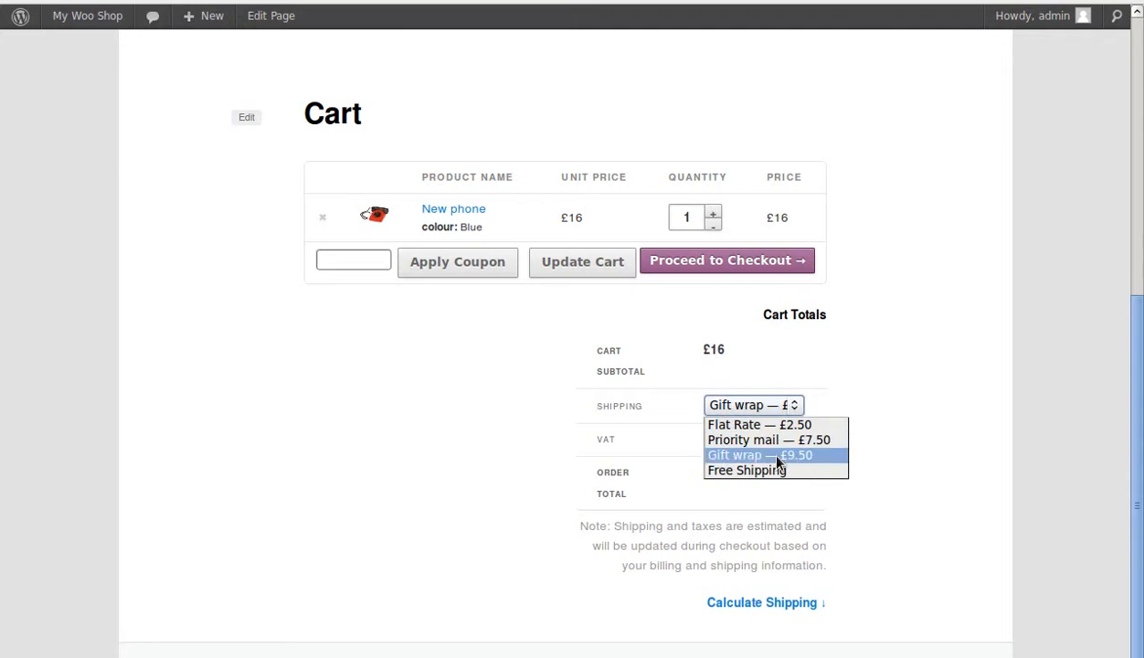
click(773, 471)
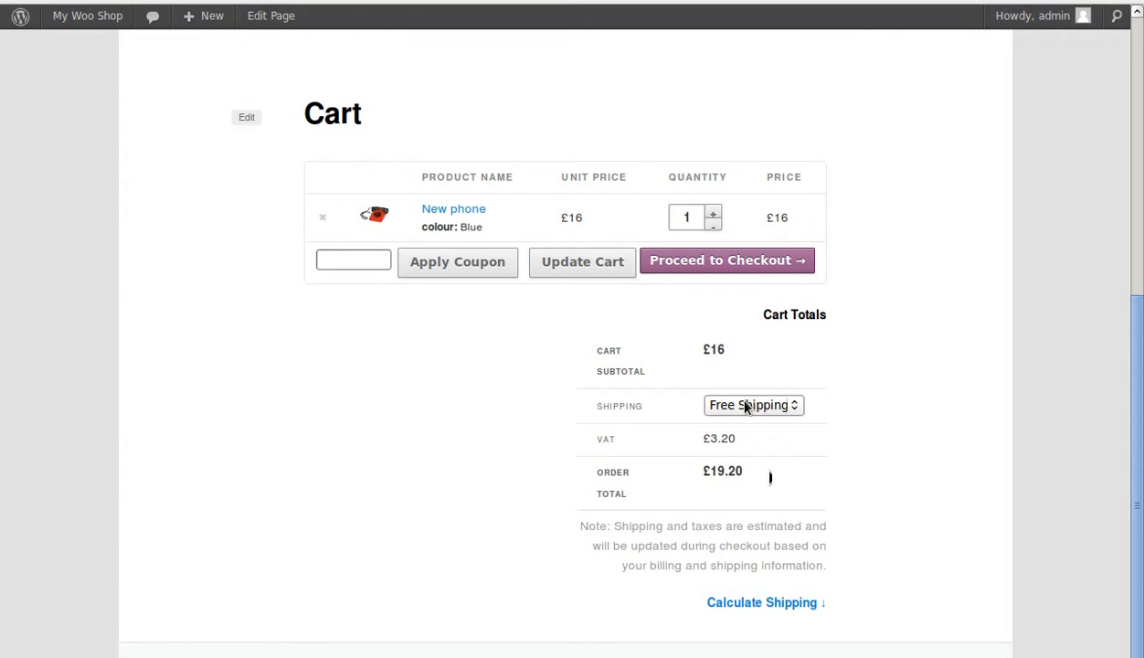
Proceed to checkout and review the billing fields, order summary and payment methods.
click(758, 261)
scroll(960, 407, down, 5)
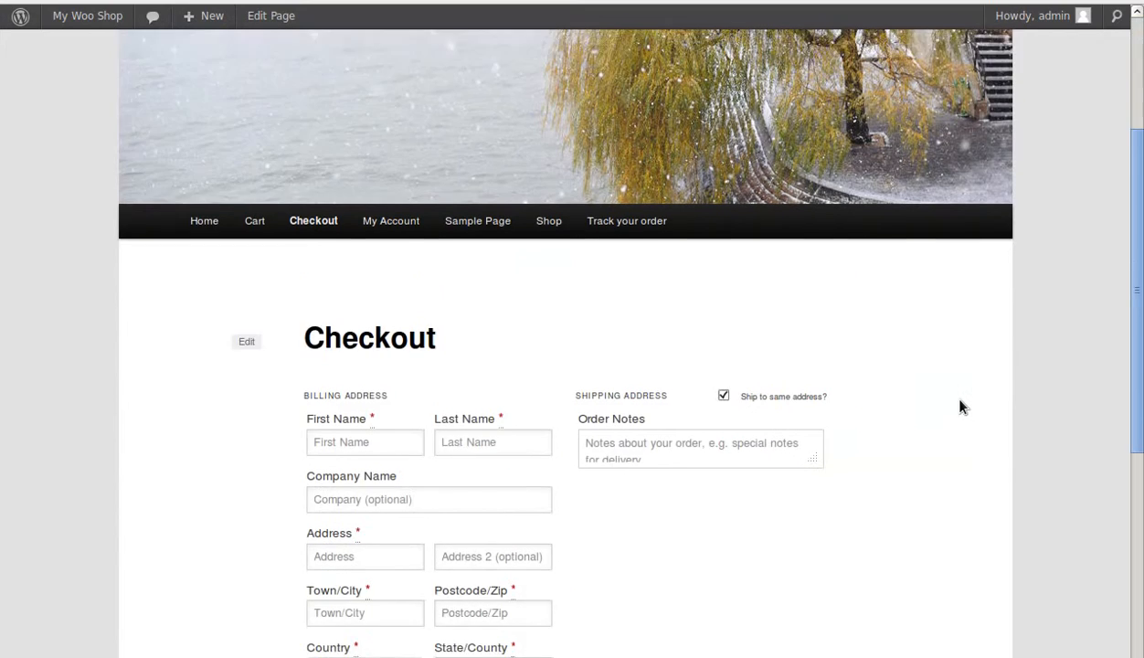
scroll(959, 407, down, 3)
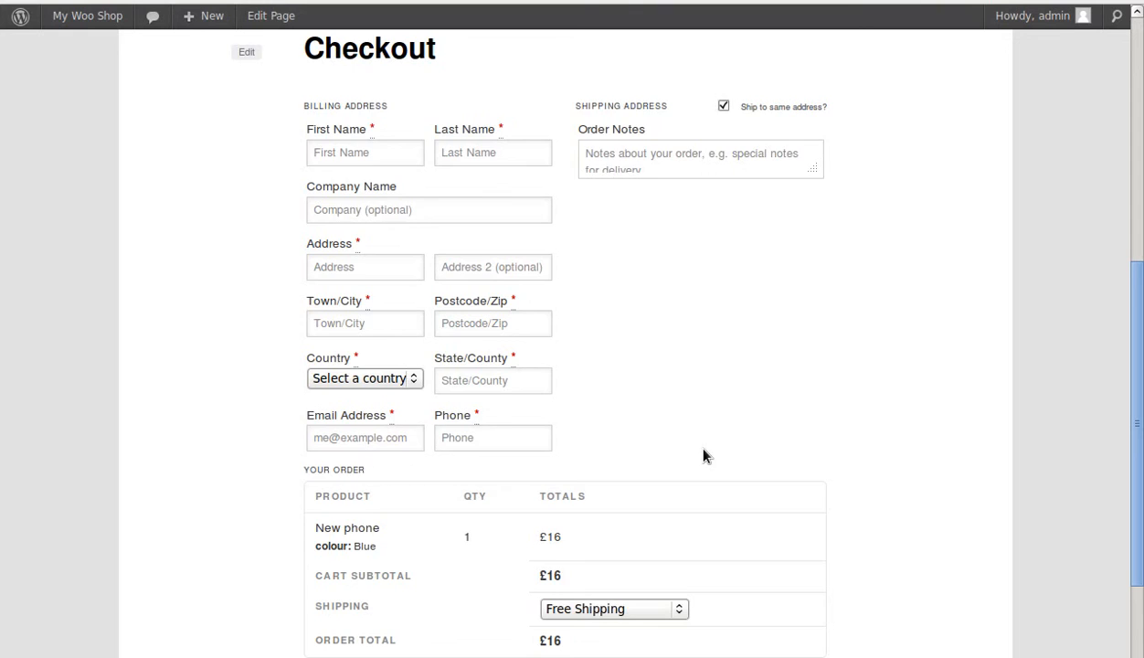
scroll(702, 449, down, 4)
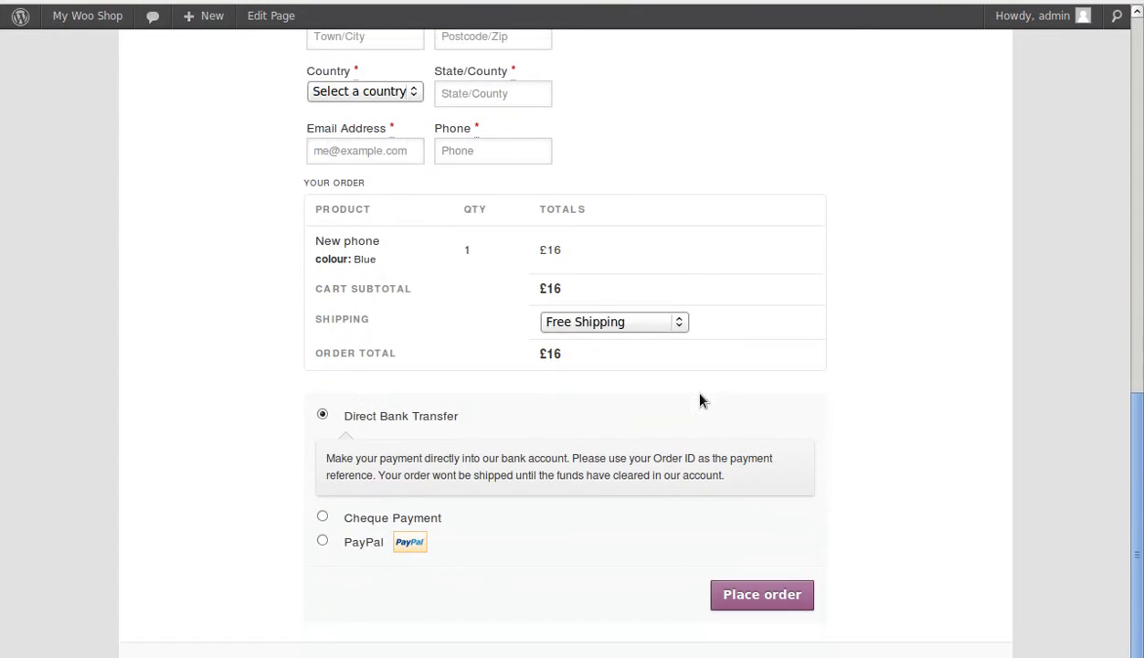